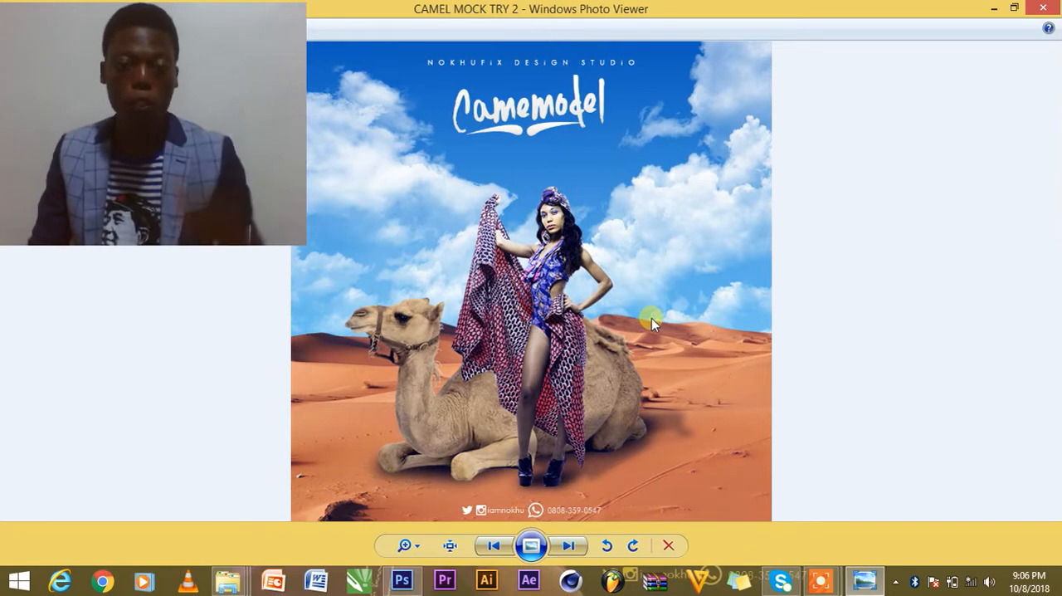
Switch from the photo viewer to Photoshop and create a new 1000 x 1000 px RGB document at 72 pixels/inch with white background.
mouse_move(873, 586)
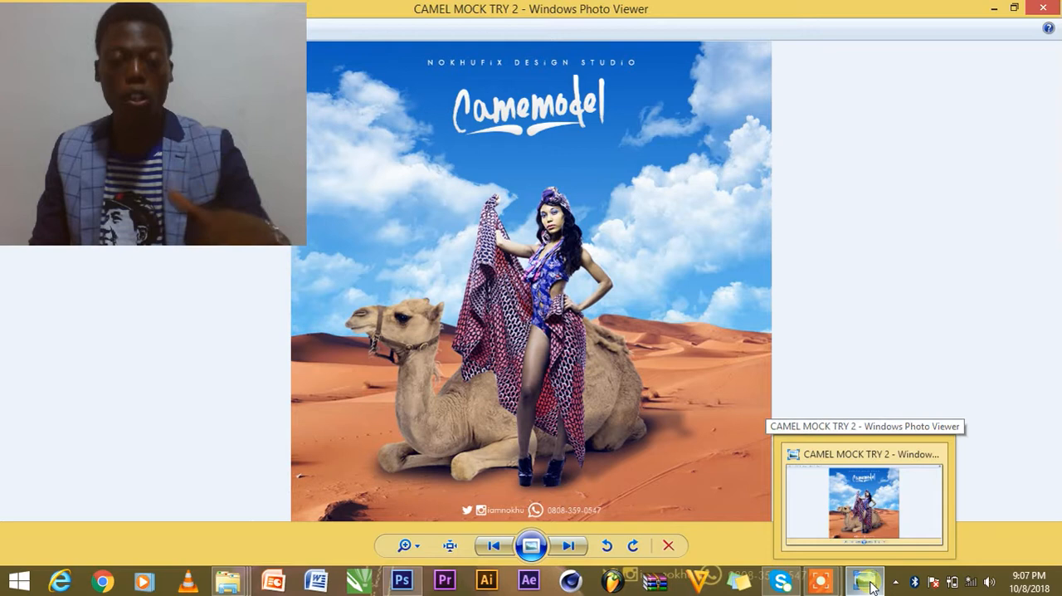
left_click(871, 586)
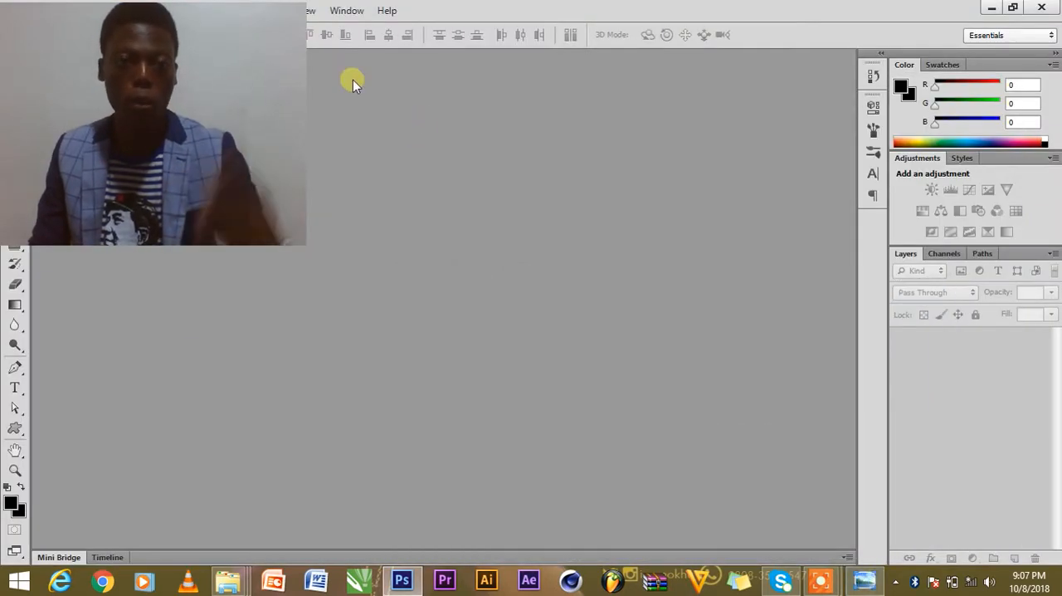
key("ctrl+n")
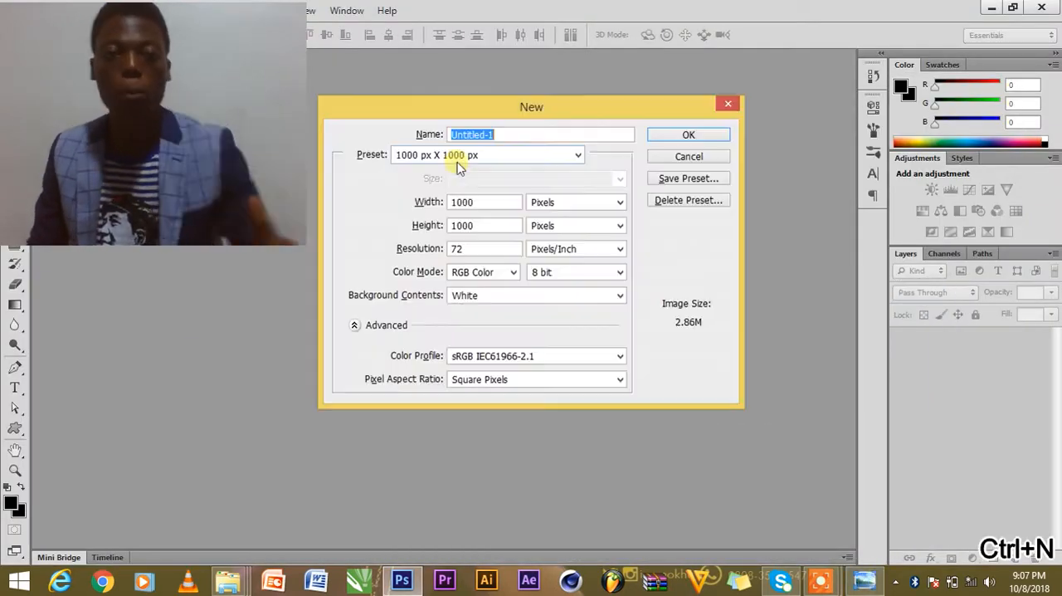
left_click(687, 136)
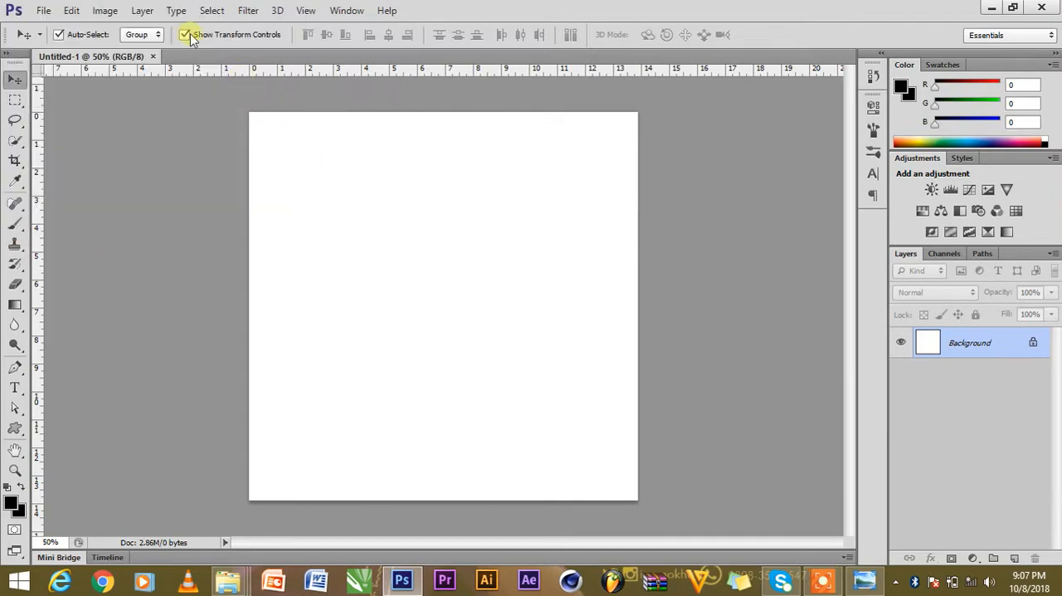
Open the recent file CAMEL MOCK TRY.psd and return to the blank Untitled-1 document.
left_click(40, 13)
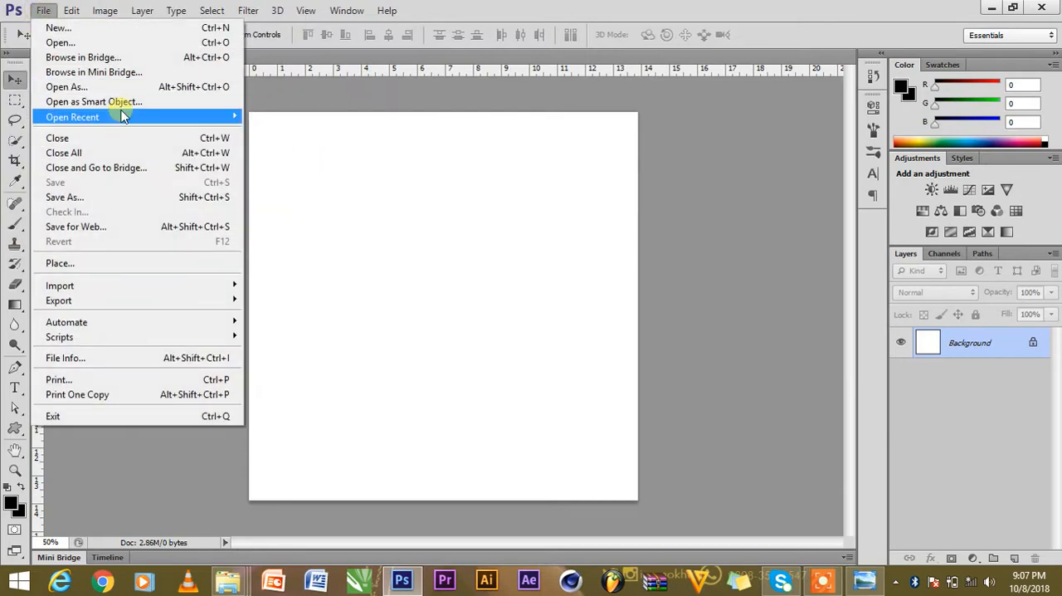
mouse_move(216, 116)
left_click(299, 117)
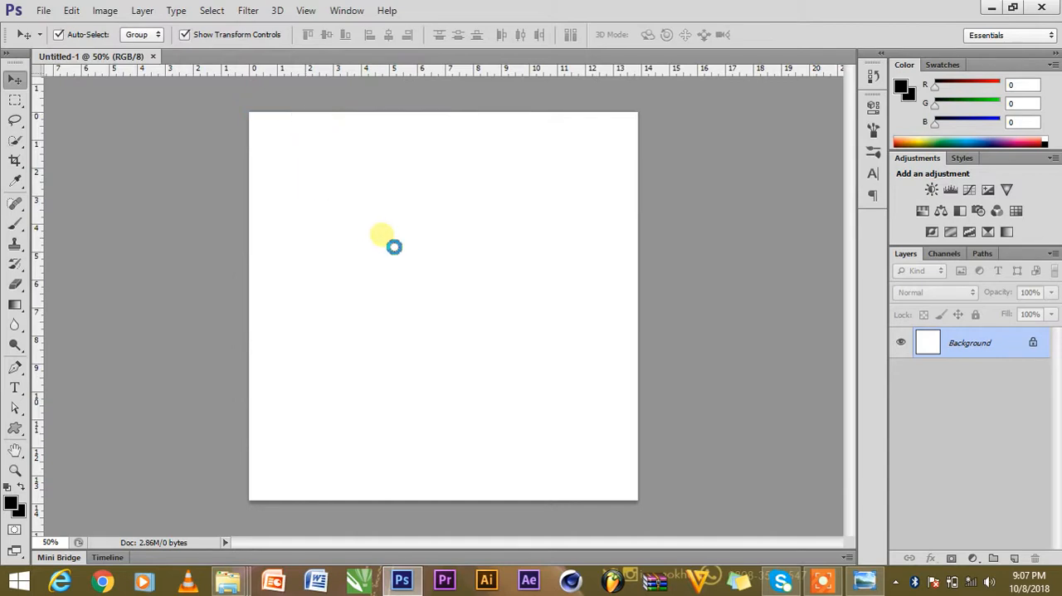
left_click(103, 56)
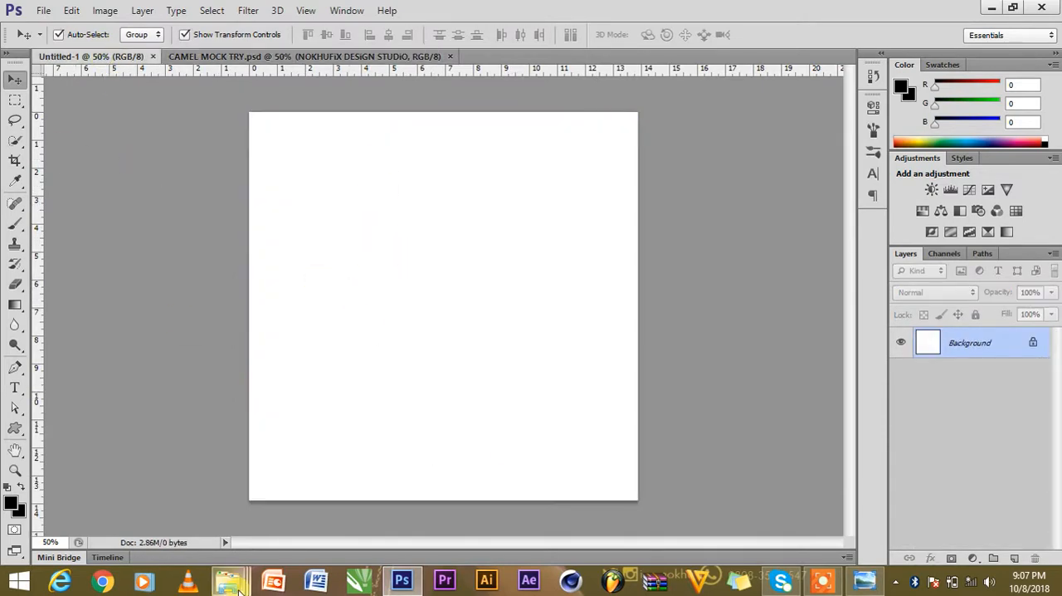
Place the blue cloudy sky image 43 from the WALLPAPER folder into the Untitled-1 document.
mouse_move(239, 588)
mouse_move(411, 506)
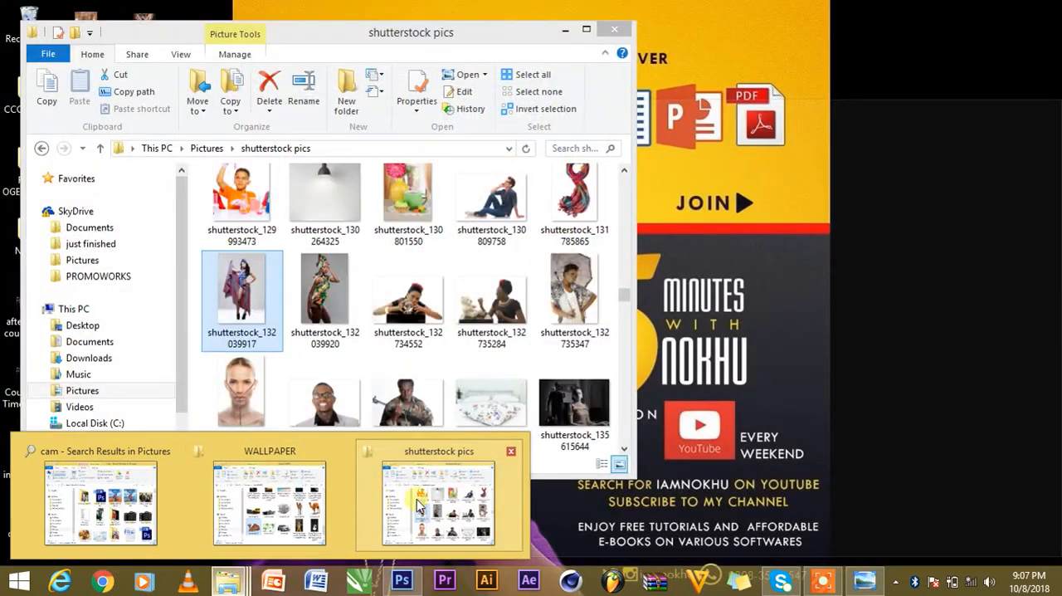
left_click(296, 498)
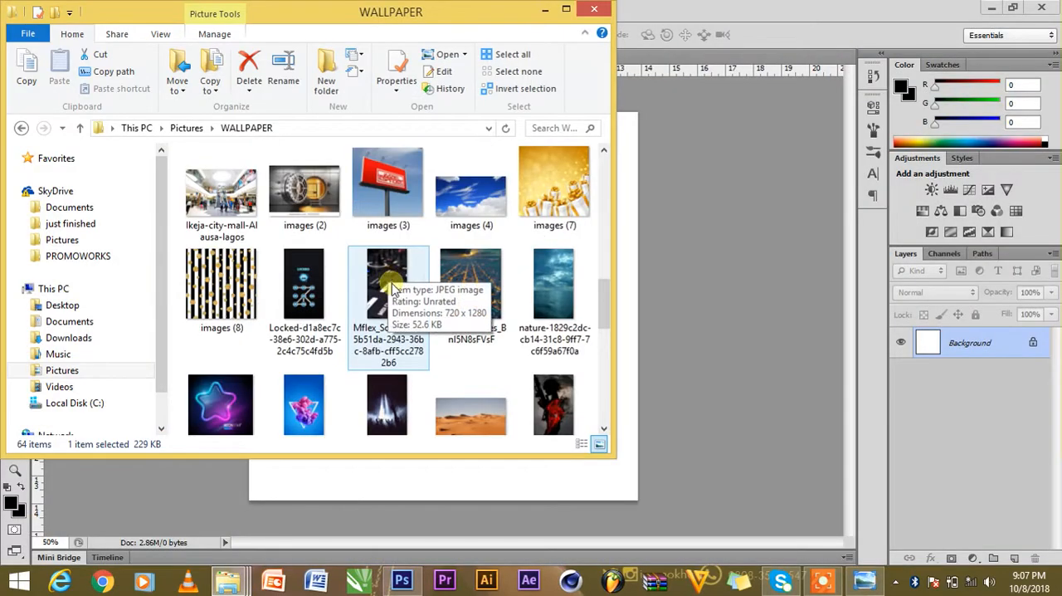
scroll(394, 287, "up", 5)
left_click_drag(235, 219, 753, 254)
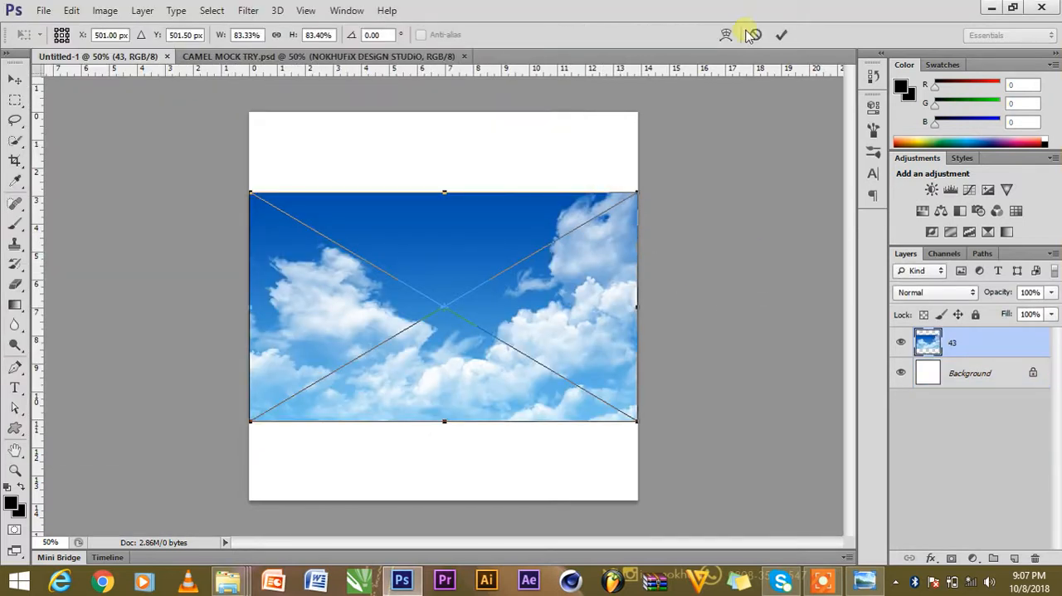
left_click(781, 36)
Enlarge the sky image to about 98.5% and position it so it covers the canvas's upper part.
left_click_drag(562, 230, 605, 137)
left_click_drag(633, 316, 671, 347)
left_click(781, 35)
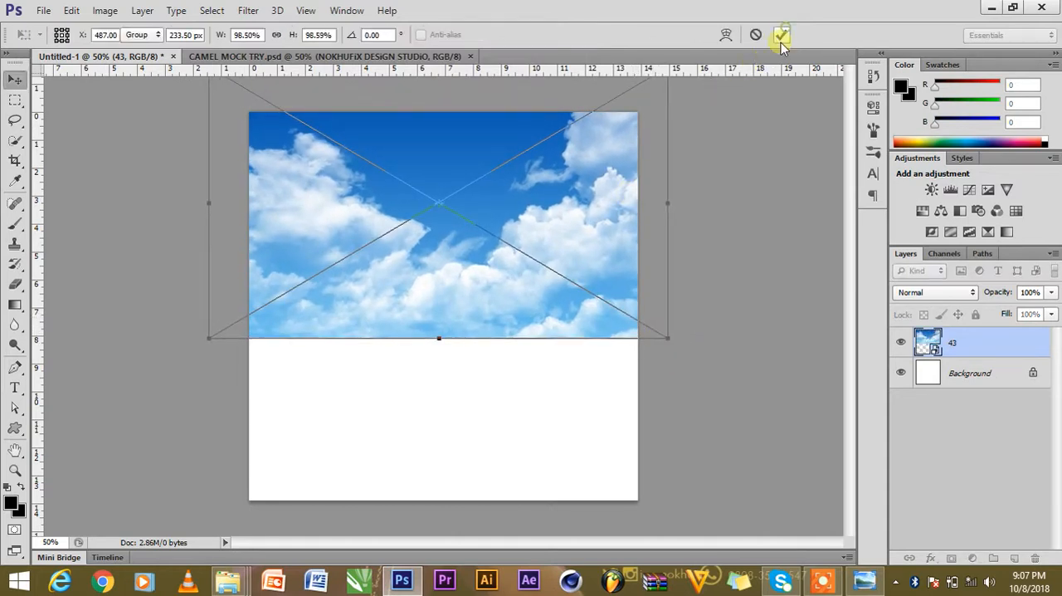
left_click_drag(556, 189, 550, 213)
left_click(777, 298)
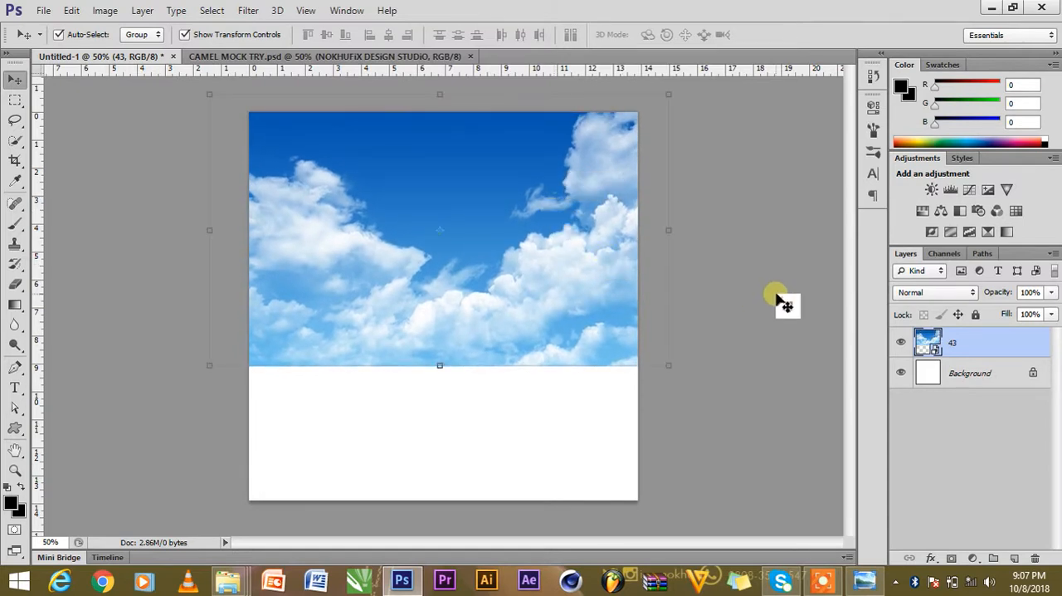
Place the desert dunes photo from the WALLPAPER folder into the document above the sky layer.
mouse_move(238, 590)
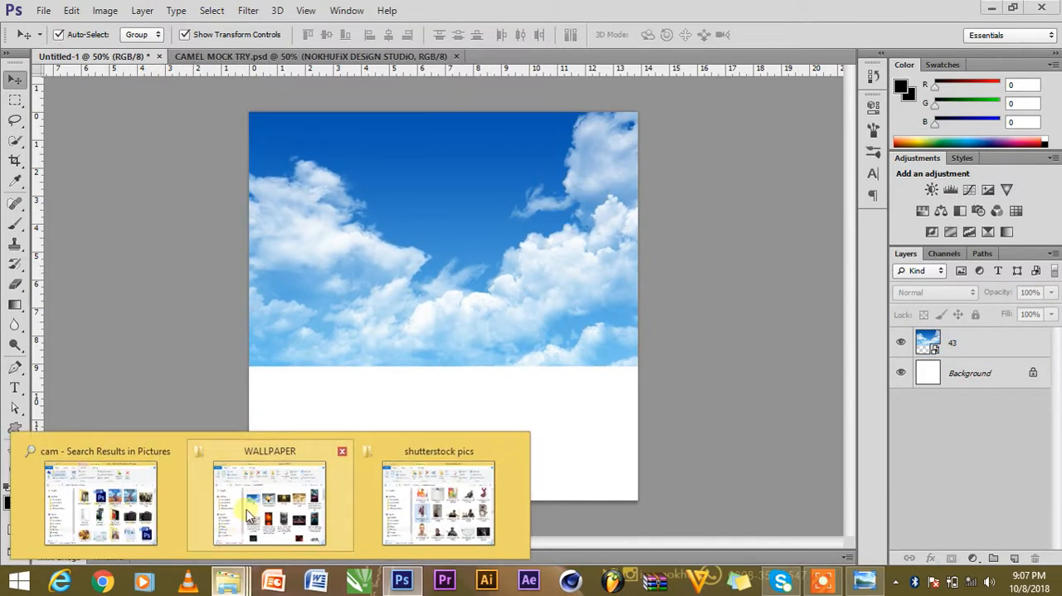
left_click(265, 510)
scroll(381, 330, "down", 3)
left_click(382, 330)
scroll(382, 340, "down", 5)
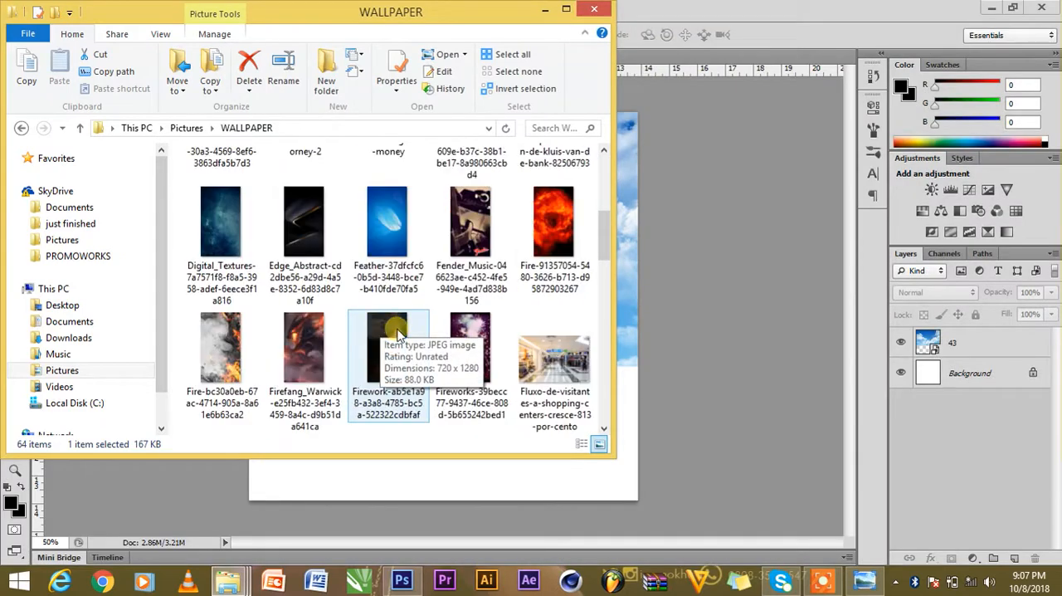
scroll(504, 363, "down", 2)
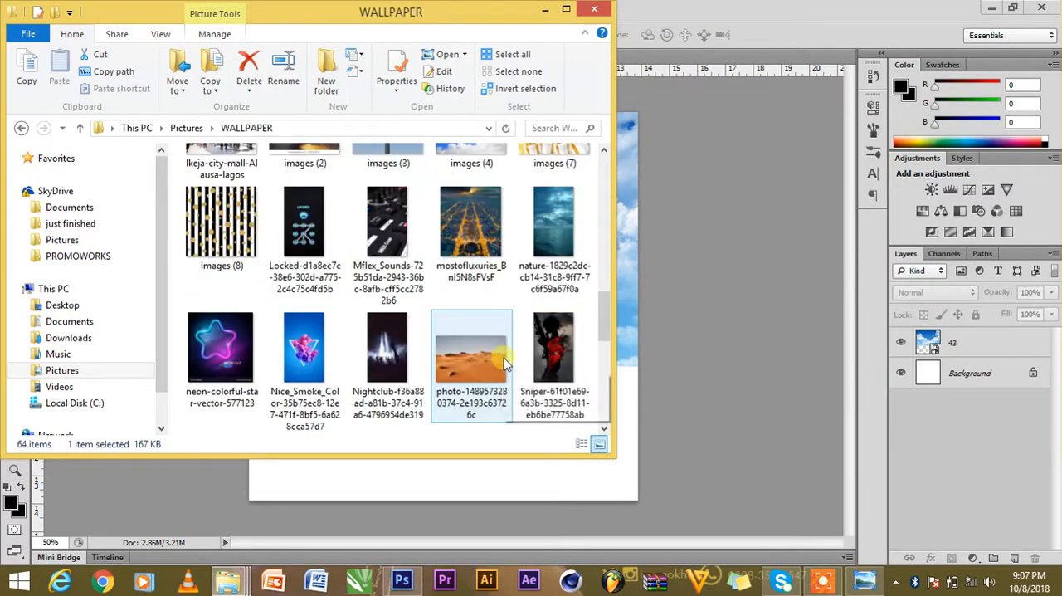
left_click_drag(479, 365, 651, 371)
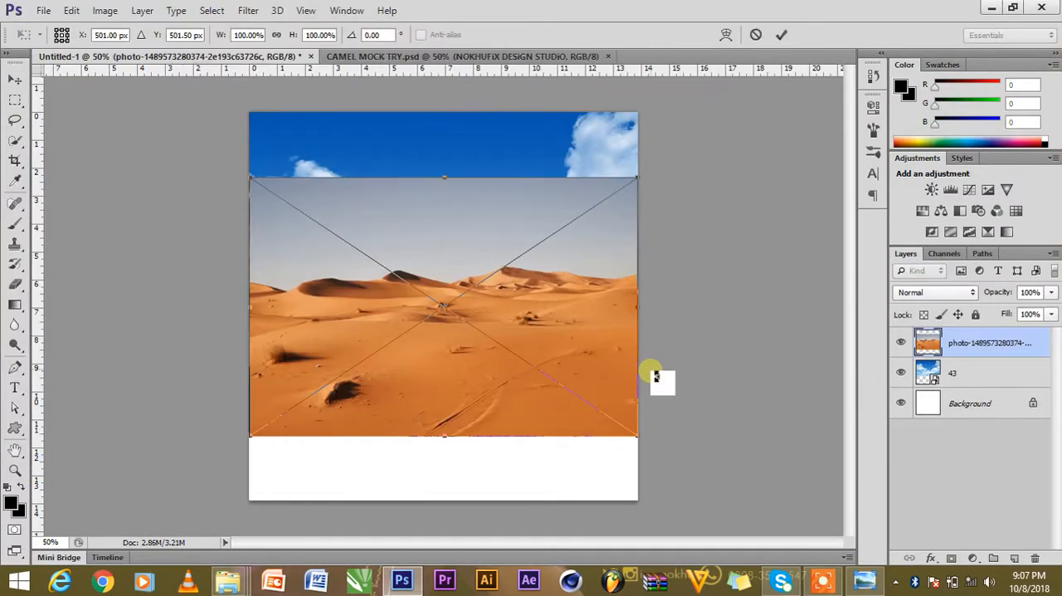
left_click(782, 34)
Move the desert photo down to the canvas's lower edge and enlarge it to about 103%.
left_click_drag(486, 344, 469, 414)
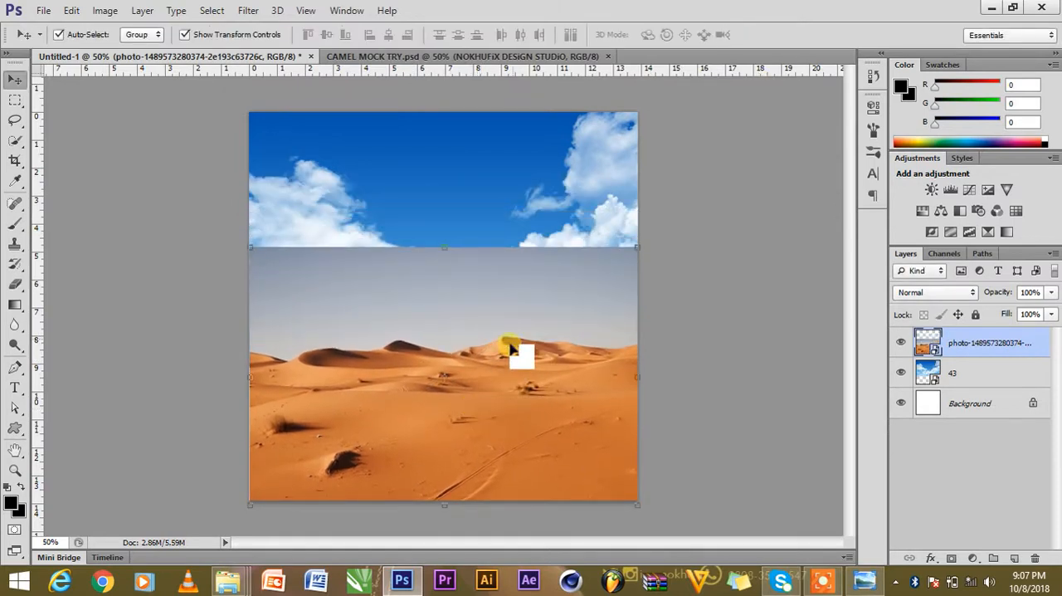
left_click_drag(249, 247, 239, 241)
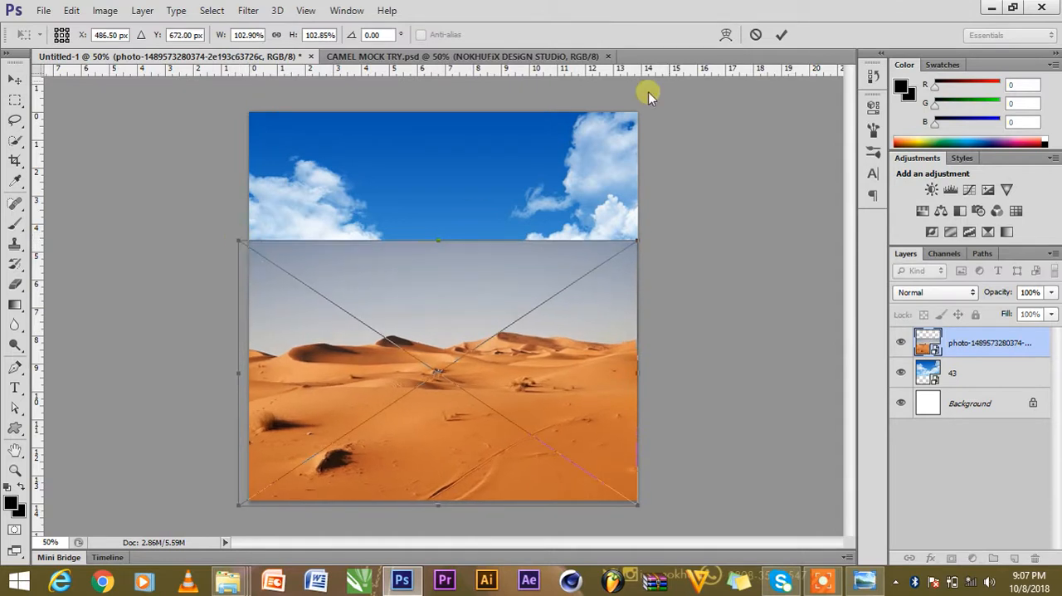
left_click(780, 35)
Centre the desert photo horizontally on the canvas and clear the selection.
key("ctrl+a")
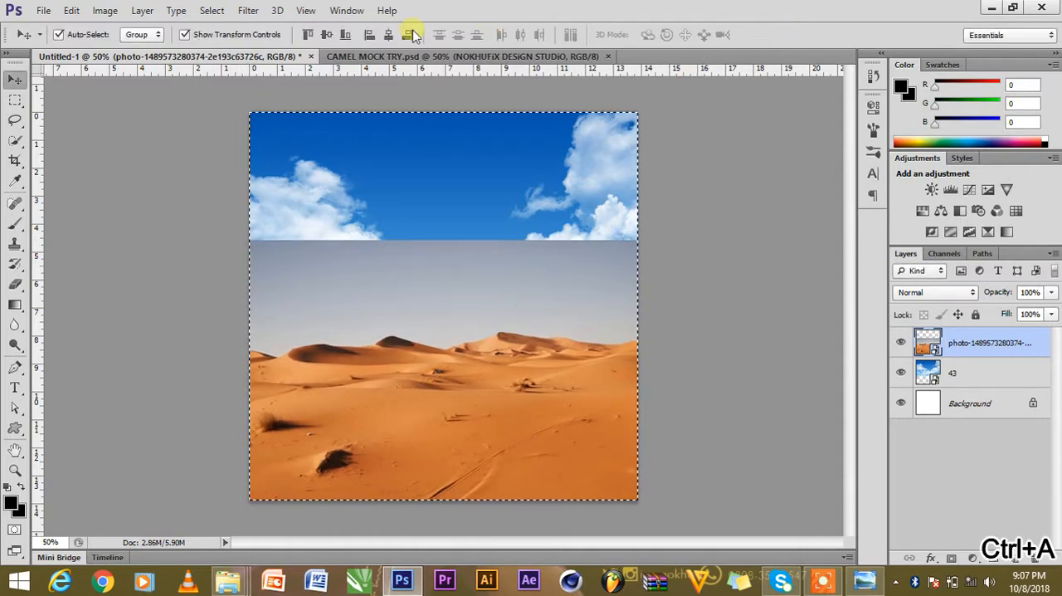
key("ctrl+d")
left_click(736, 221)
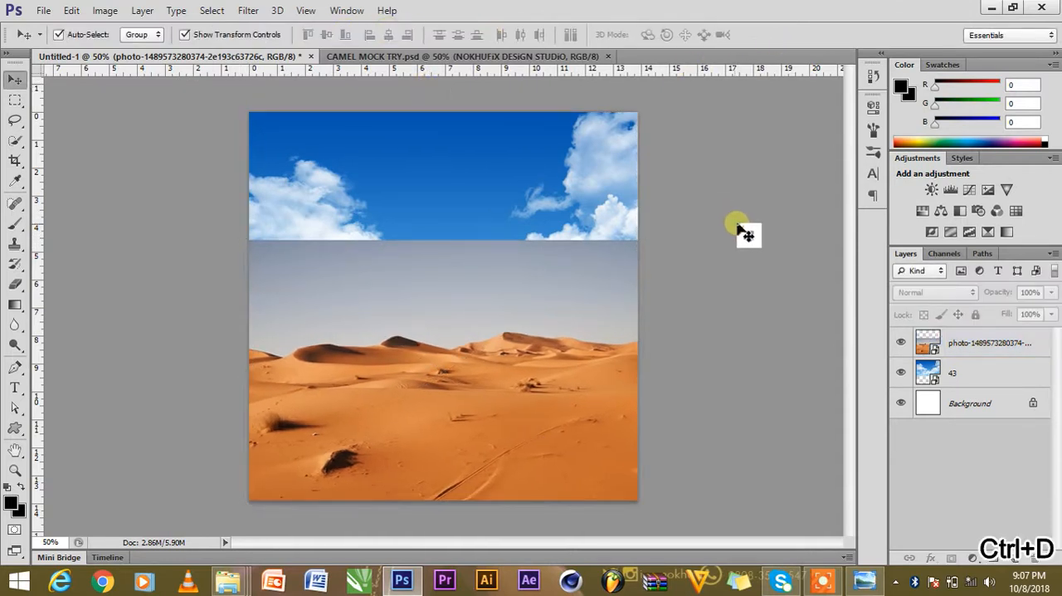
Select all the sand dunes in the desert photo with the Quick Selection tool, leaving out its grey sky.
left_click(547, 307)
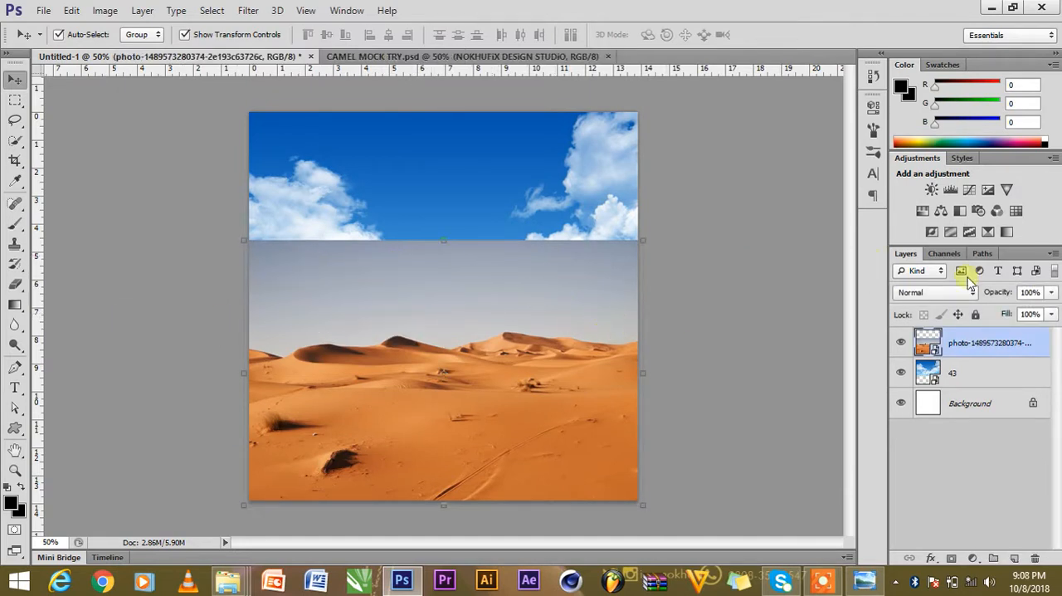
left_click_drag(914, 363, 147, 252)
left_click(15, 145)
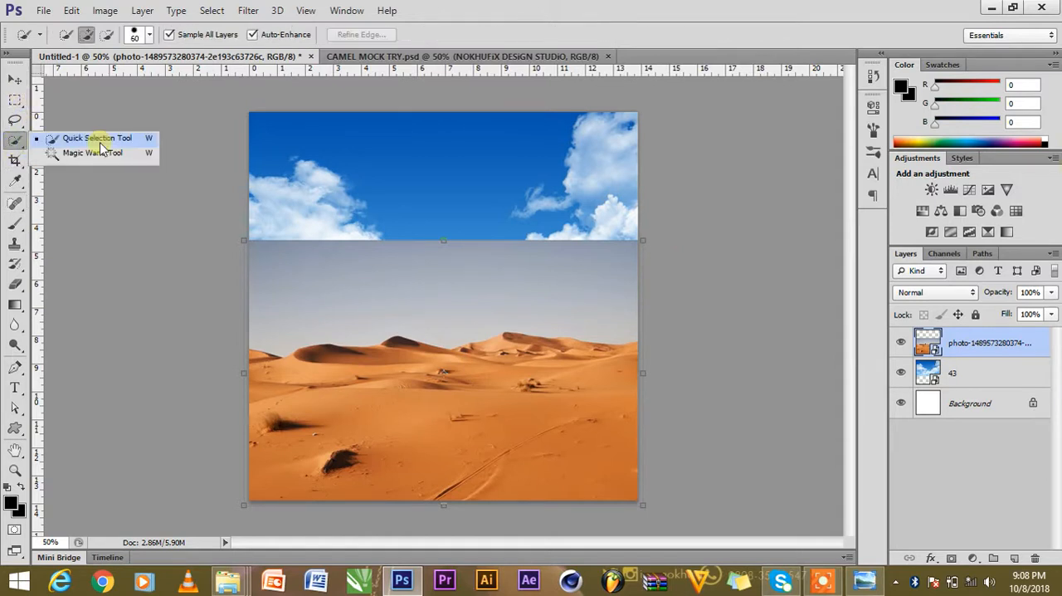
left_click(97, 139)
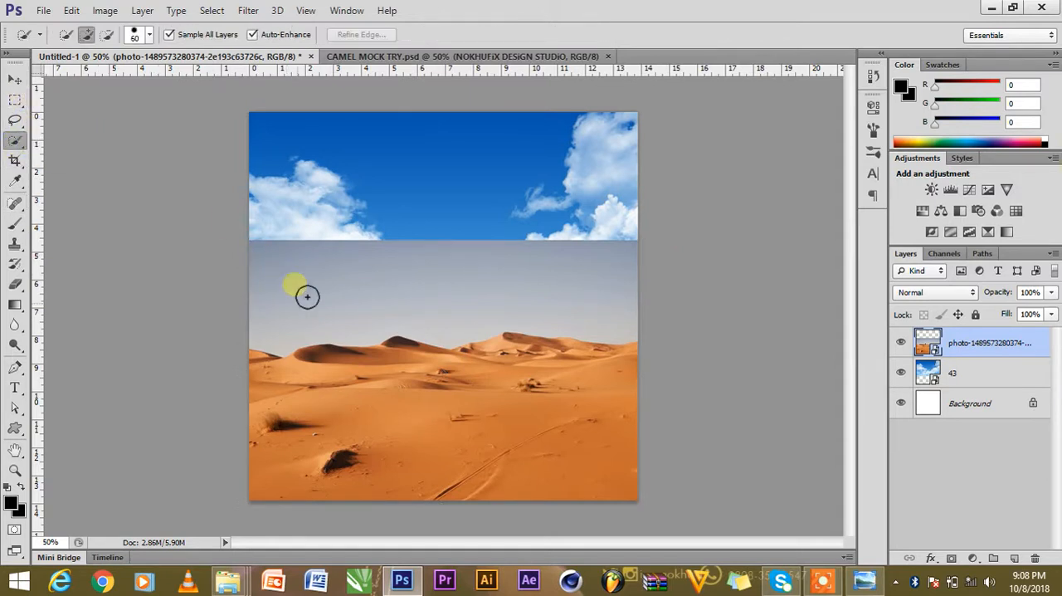
mouse_move(323, 402)
left_mouse_down()
mouse_move(406, 398)
mouse_move(371, 378)
mouse_move(421, 360)
mouse_move(450, 383)
mouse_move(512, 383)
left_mouse_up()
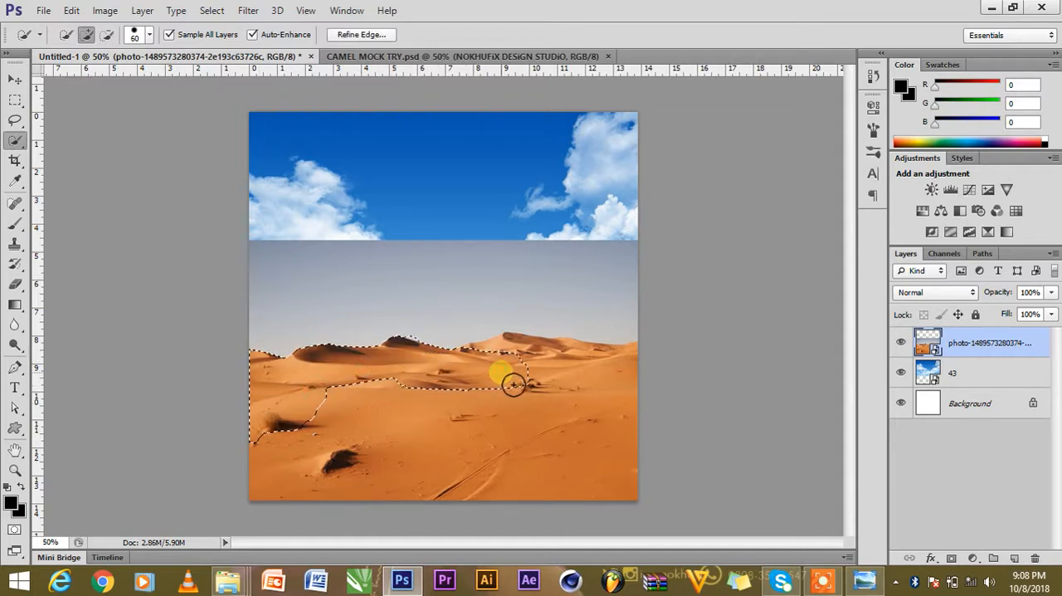
key("ctrl+z")
key("ctrl+alt+z")
mouse_move(445, 371)
left_mouse_down()
mouse_move(393, 362)
mouse_move(479, 378)
mouse_move(566, 370)
mouse_move(535, 366)
mouse_move(544, 358)
mouse_move(532, 359)
mouse_move(628, 374)
left_mouse_up()
left_click_drag(617, 432, 439, 443)
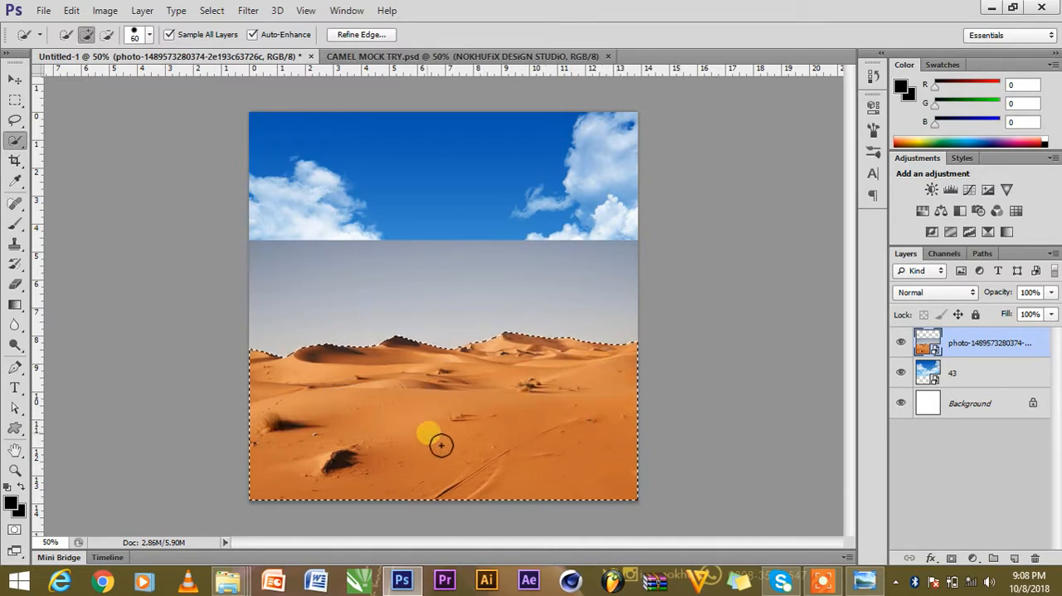
Refine the dune selection's edge with Smooth 14 and output it to a new layer.
left_click(374, 38)
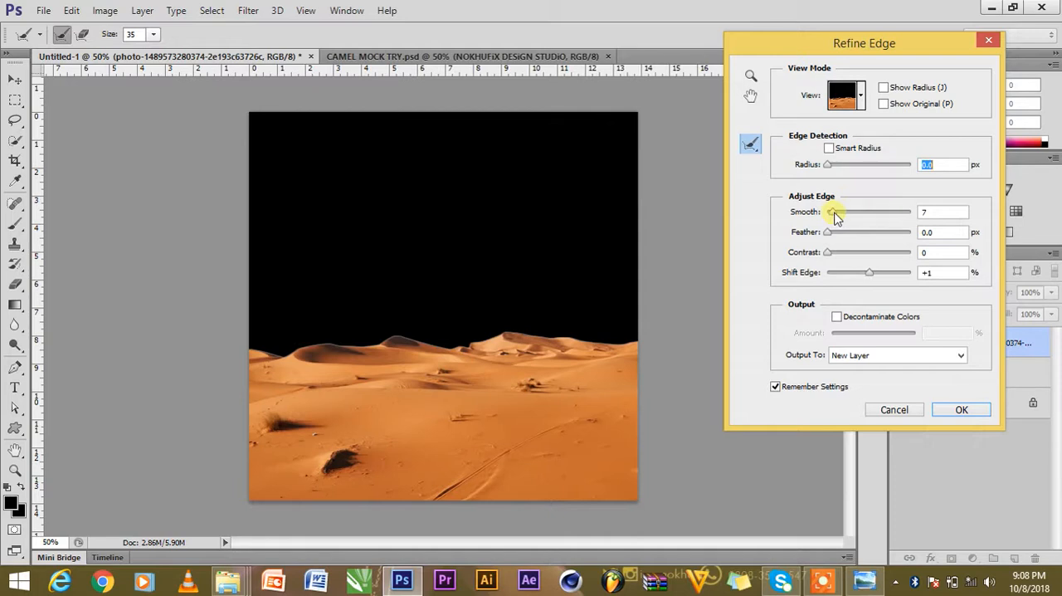
left_click(860, 354)
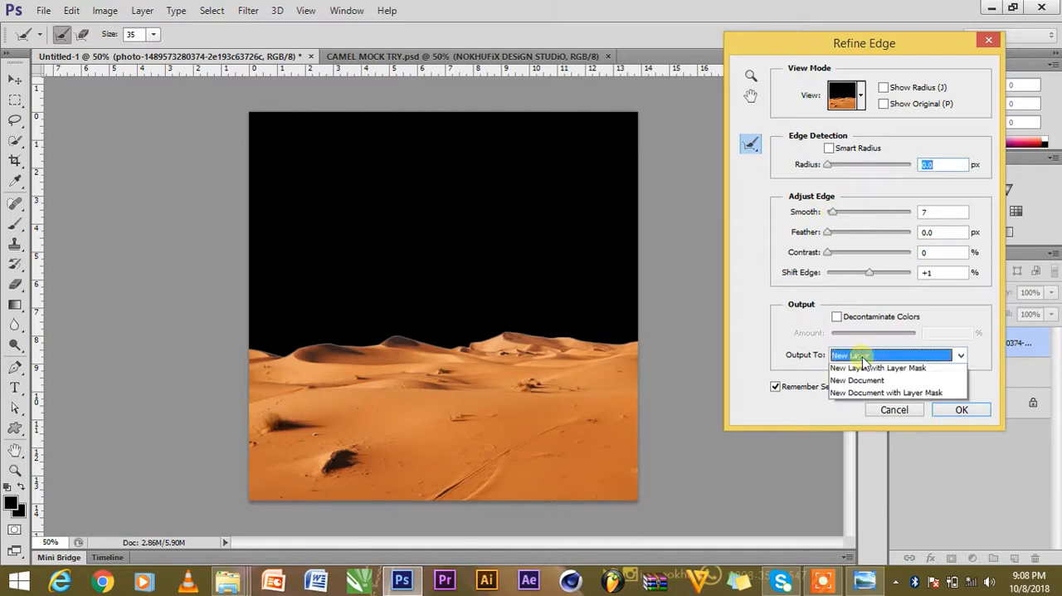
left_click(864, 397)
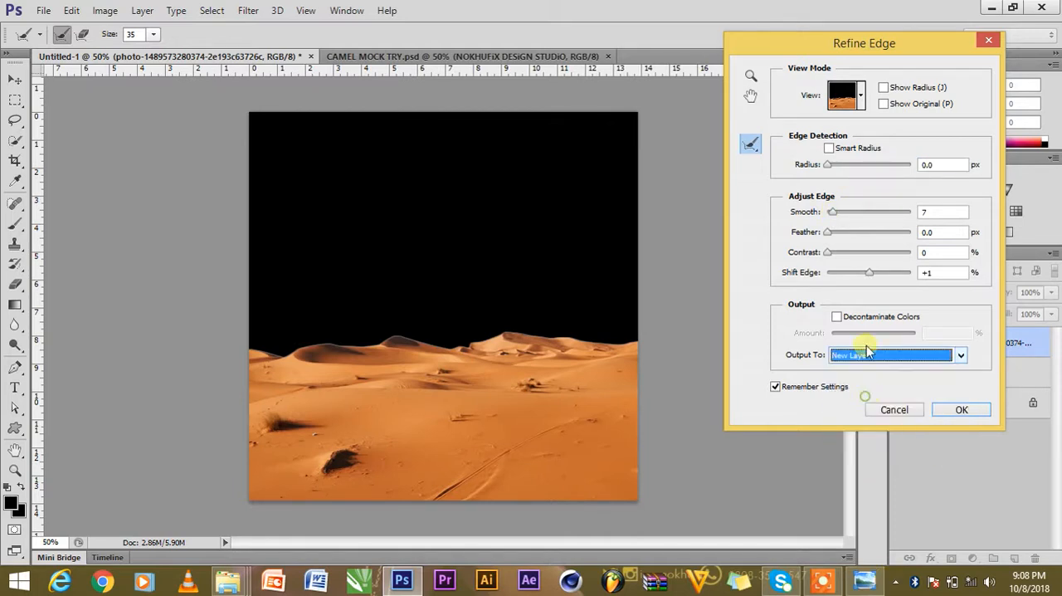
left_click(834, 213)
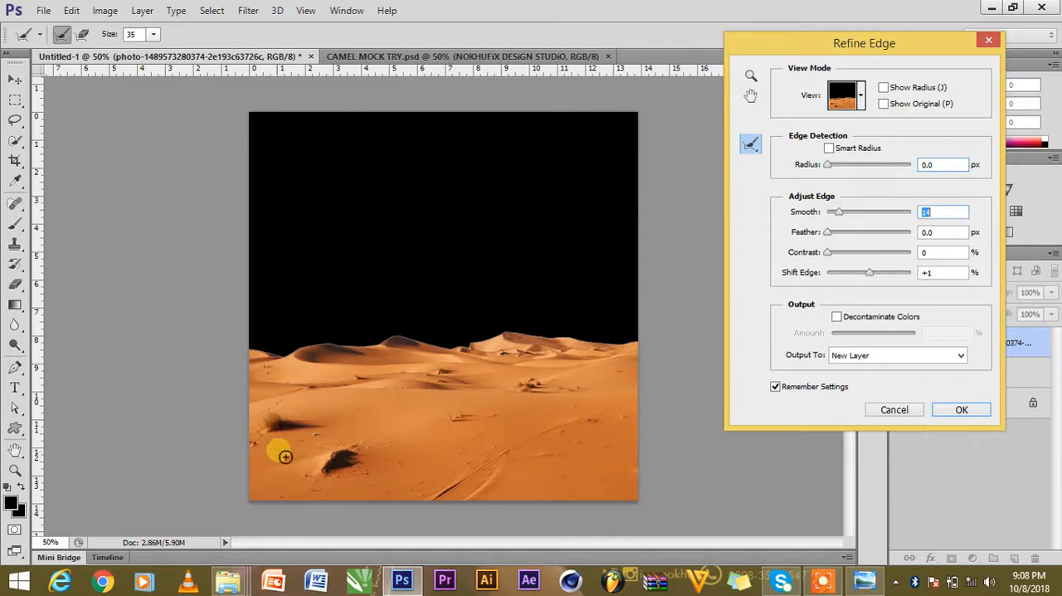
left_click(960, 411)
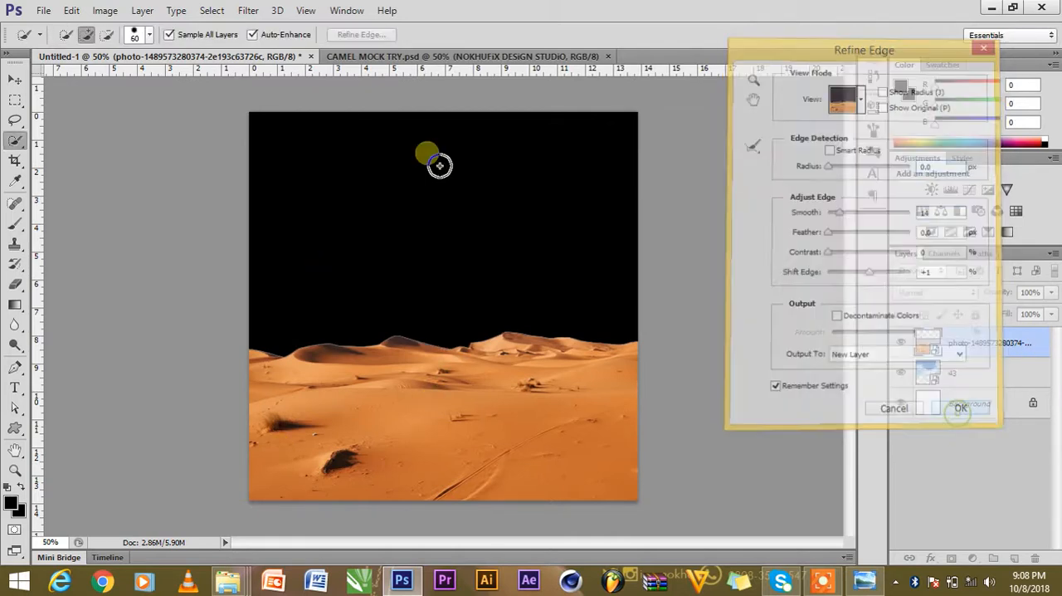
key("v")
left_click(701, 350)
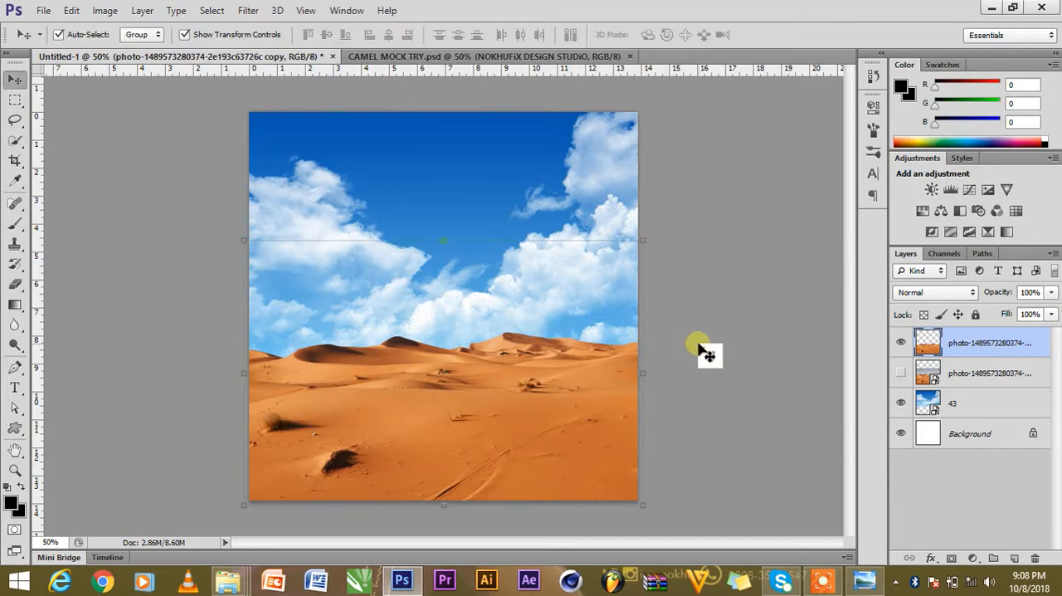
Hide the 2 blue flare layer in CAMEL MOCK TRY.psd and copy the shes group with the woman onto the dunes in Untitled-1.
left_click(366, 56)
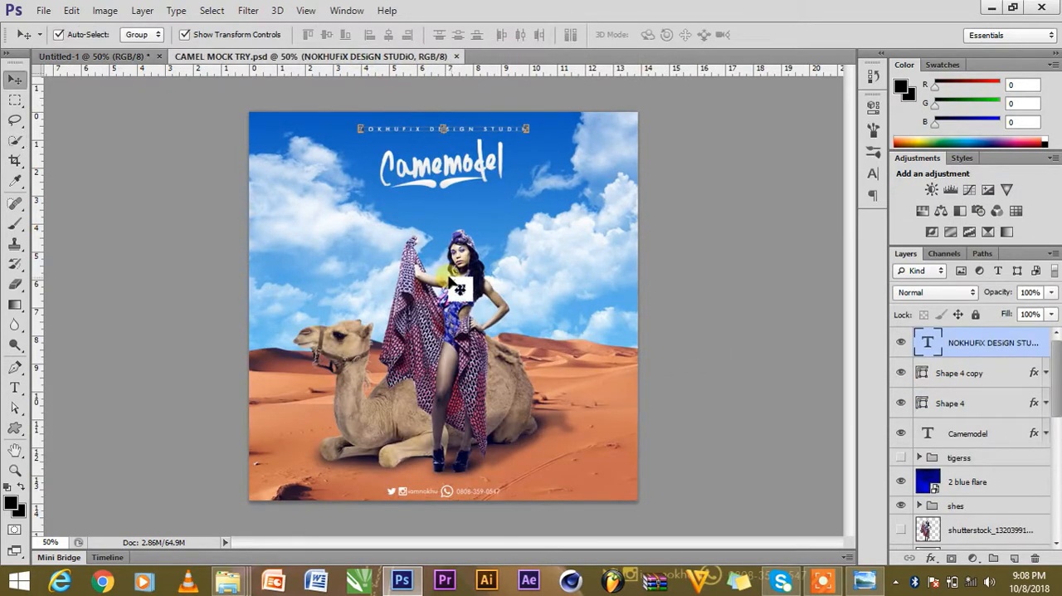
left_click(902, 481)
left_click(695, 372)
left_click(438, 327)
left_click_drag(438, 328, 462, 351)
left_click_drag(474, 308, 454, 329)
left_click(752, 320)
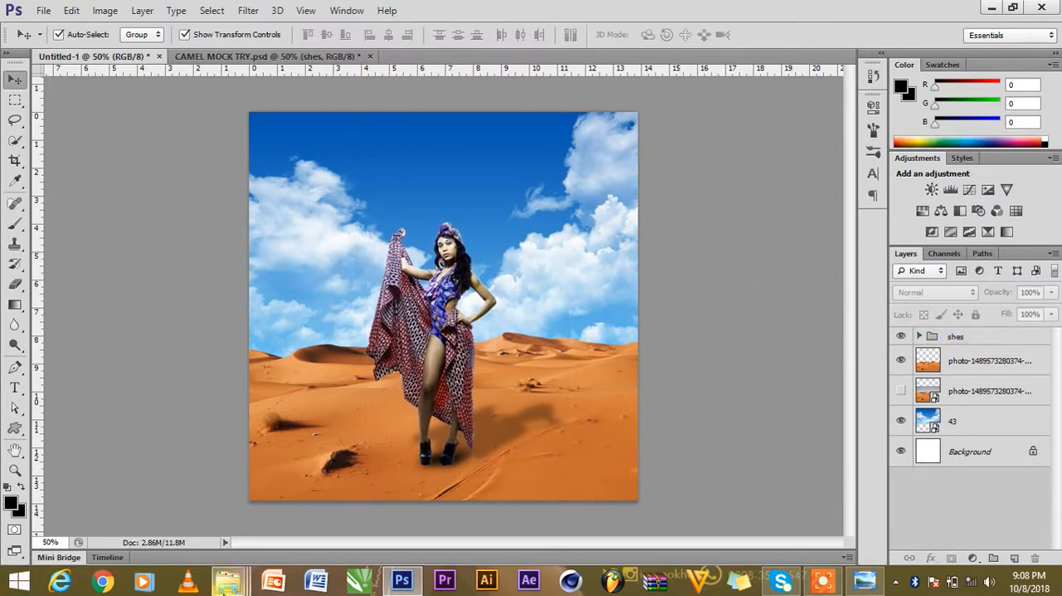
Place the lying camel image unnamed (6) from the WALLPAPER folder into Untitled-1 as a new layer above the woman.
mouse_move(233, 583)
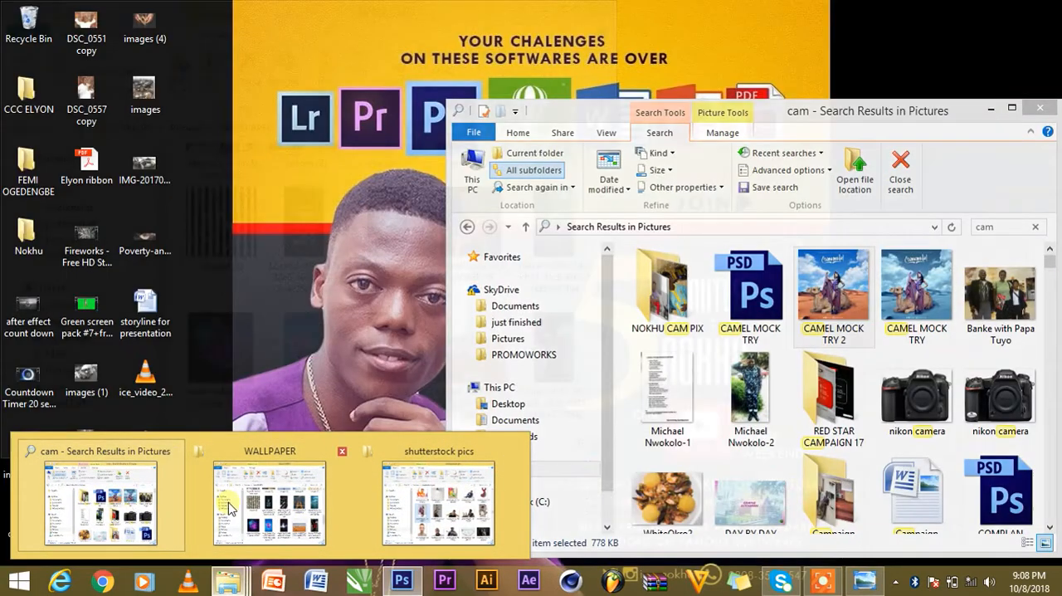
mouse_move(377, 511)
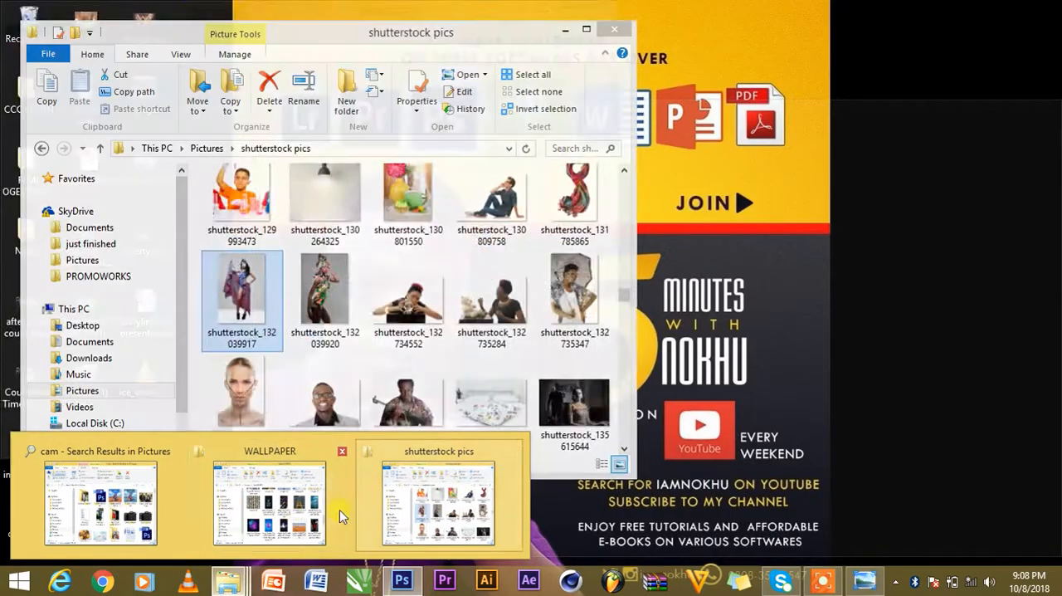
left_click(270, 502)
scroll(432, 349, "up", 1)
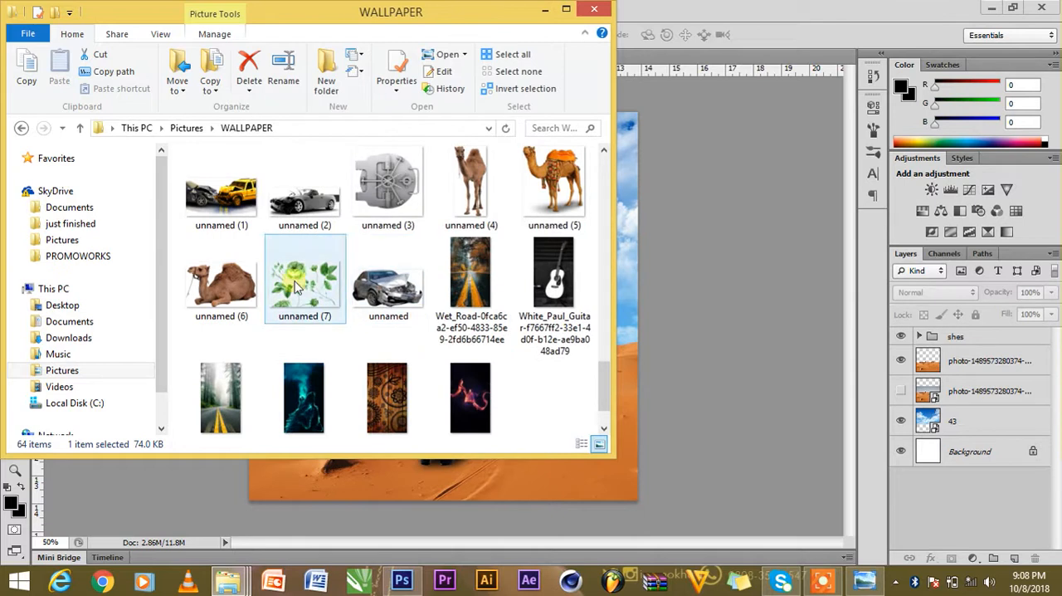
left_click(212, 289)
left_click_drag(211, 289, 767, 319)
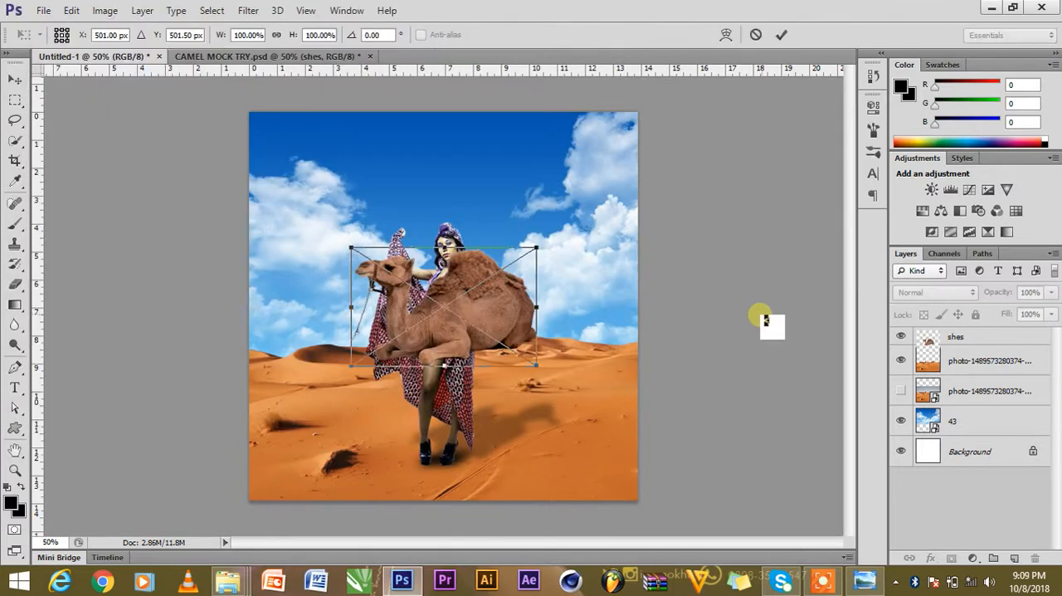
left_click(792, 35)
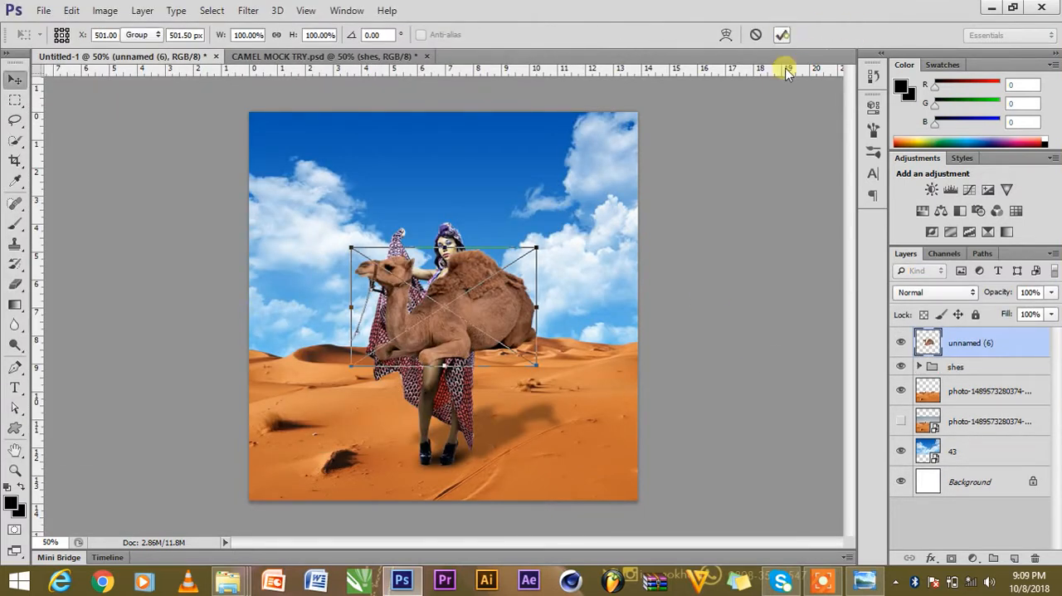
Enlarge the camel proportionally and move it down onto the dunes so that it covers the woman's legs.
key("ctrl+t")
left_click_drag(541, 249, 572, 226)
left_click(781, 35)
left_click_drag(508, 292, 481, 352)
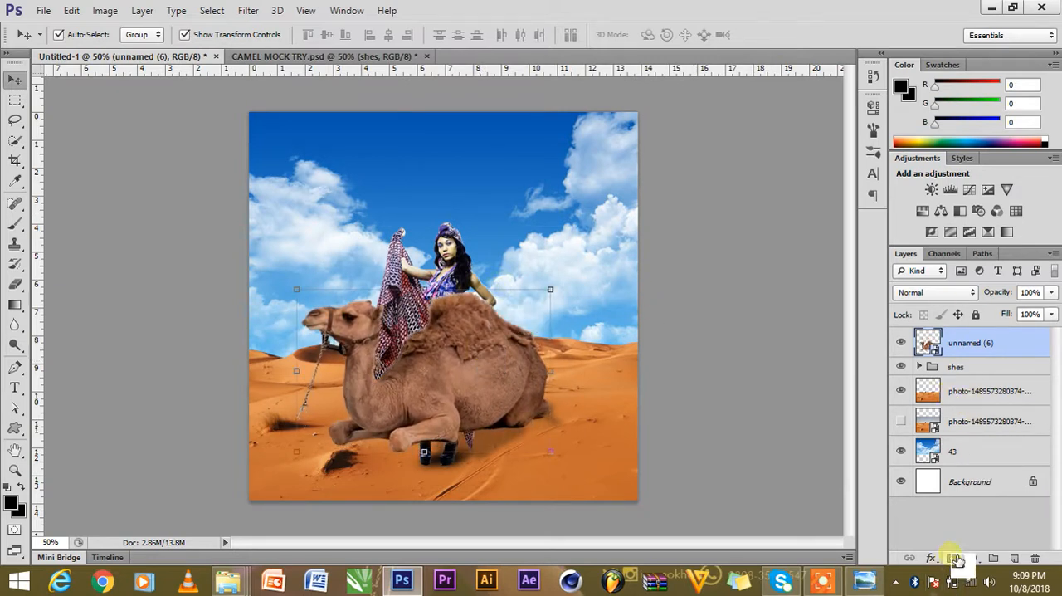
Add a layer mask to the camel and paint out the rope hanging from its muzzle with a 70 px black brush at 55% opacity.
left_click(954, 559)
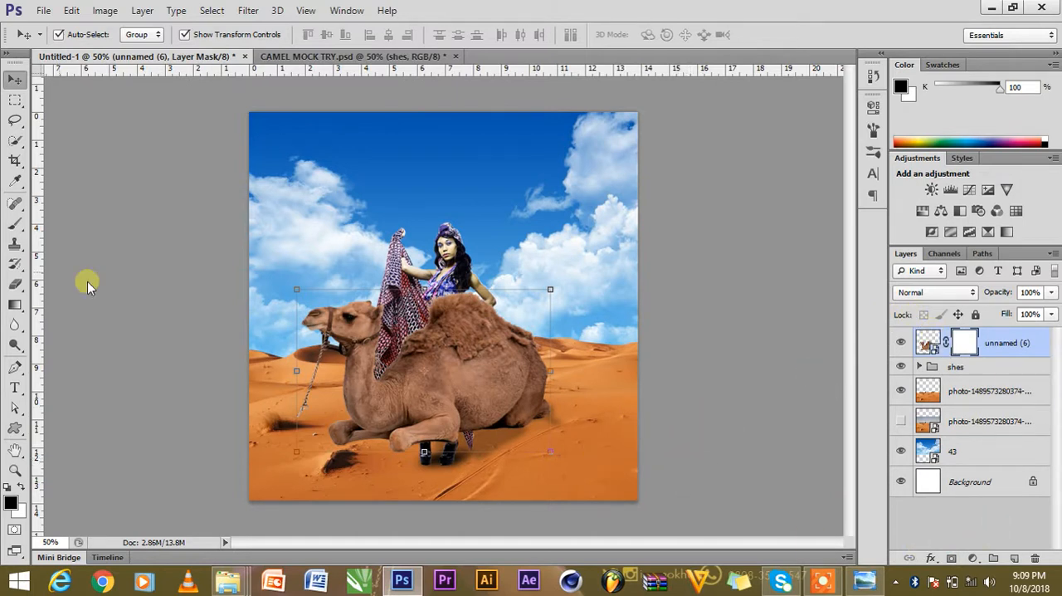
key("b")
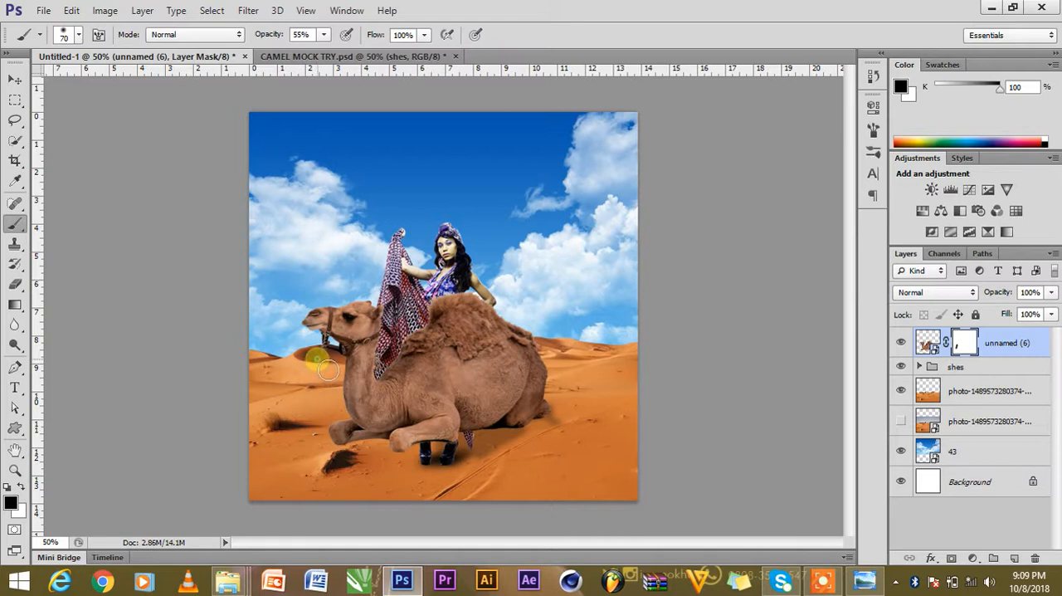
left_click(14, 79)
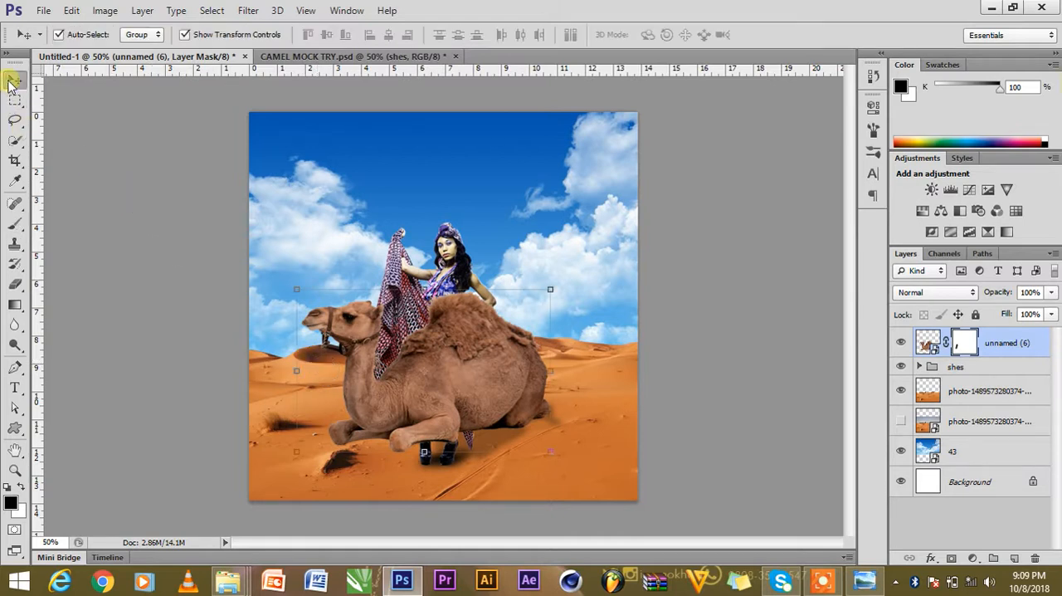
Place the camel layer below the shes group and shift the woman slightly to the right in front of the camel.
left_click(535, 353)
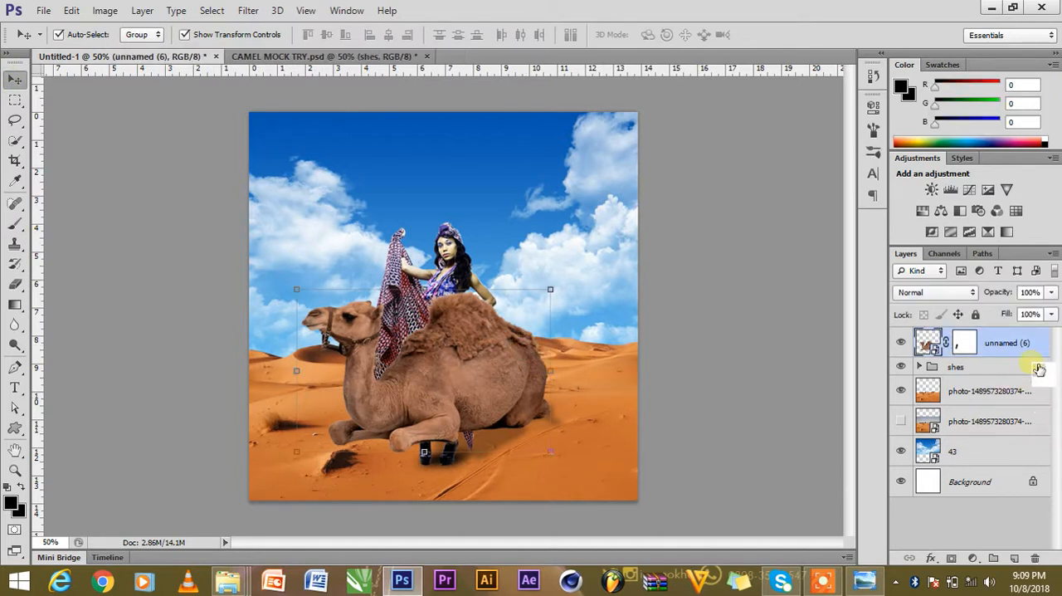
left_click_drag(1024, 347, 1018, 388)
left_click(431, 355)
left_click_drag(431, 355, 441, 357)
Lower the opacity of the she copy shadow layer inside the shes group to 55% and collapse the group.
left_click(920, 336)
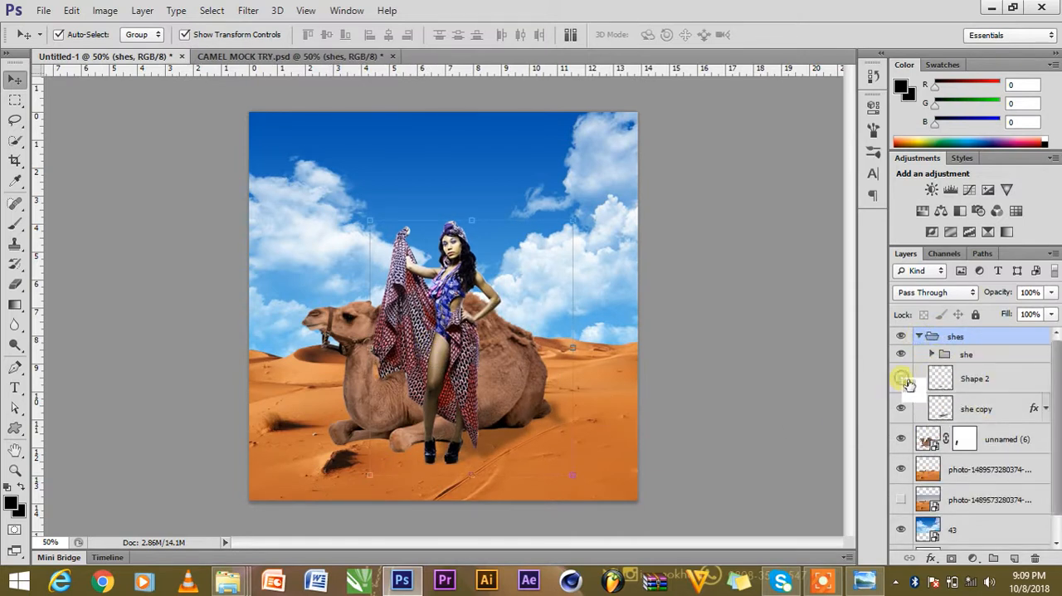
left_click(902, 415)
left_click(902, 415)
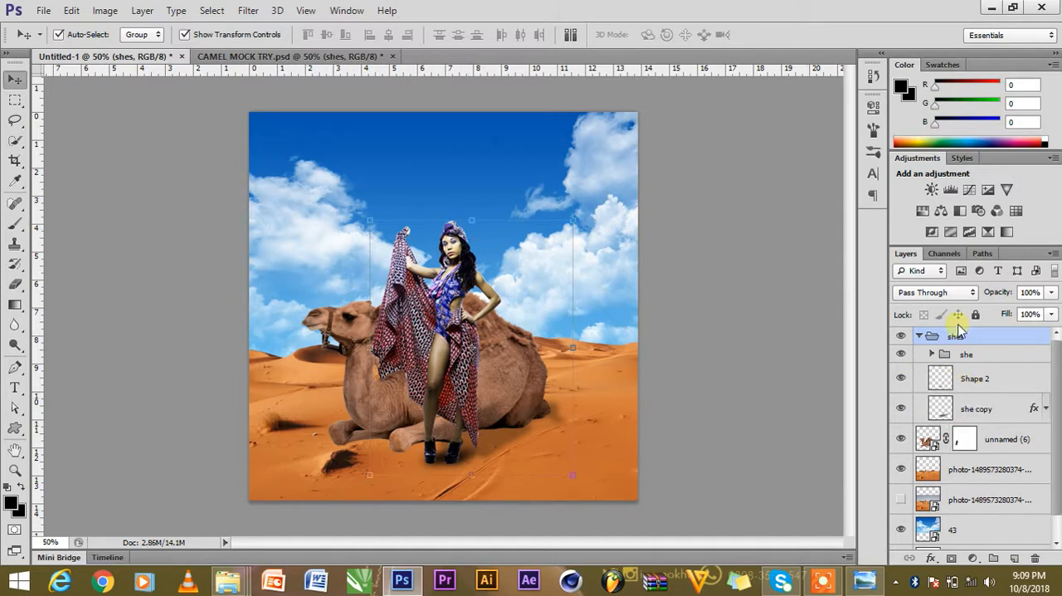
left_click(1000, 410)
left_click(1052, 295)
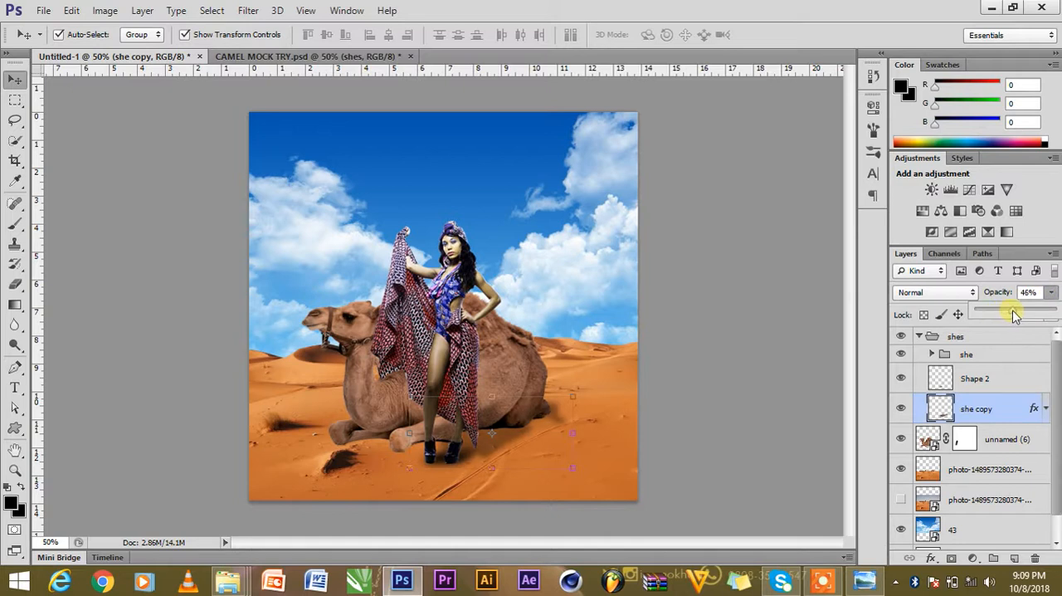
left_click_drag(1020, 316, 1024, 315)
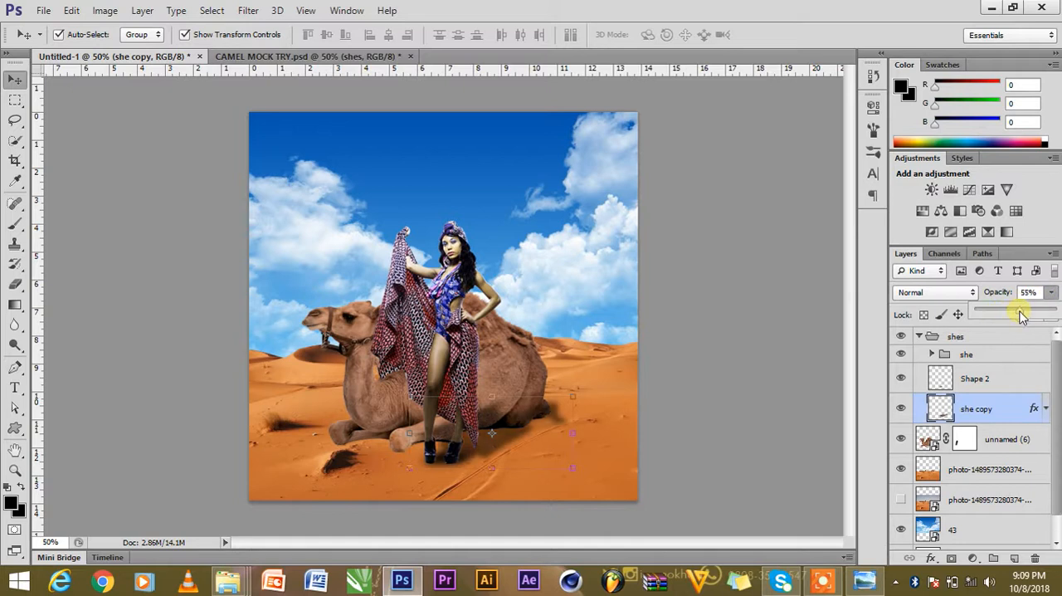
left_click(768, 332)
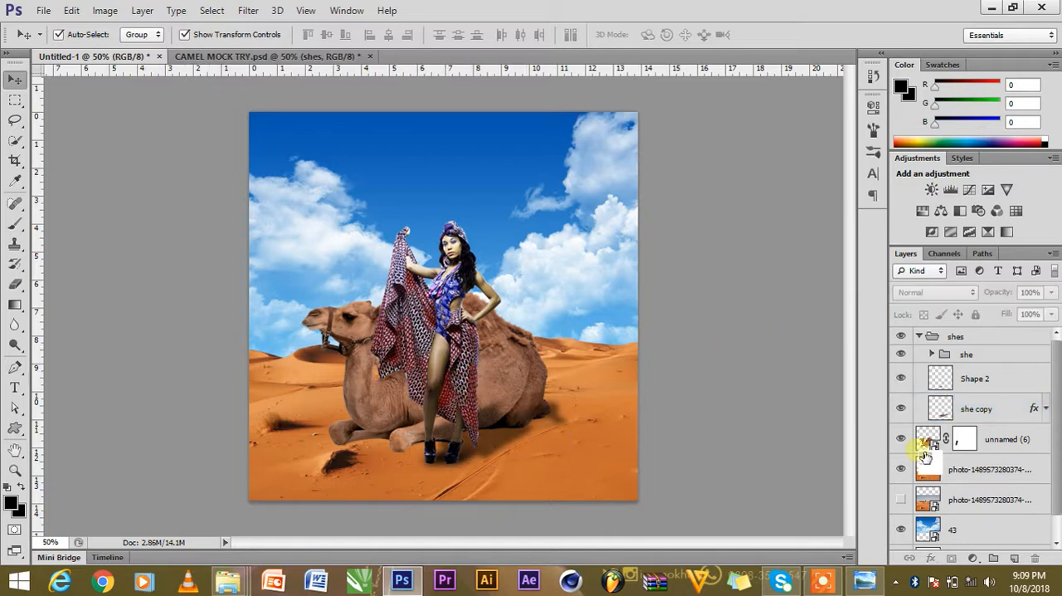
left_click(920, 338)
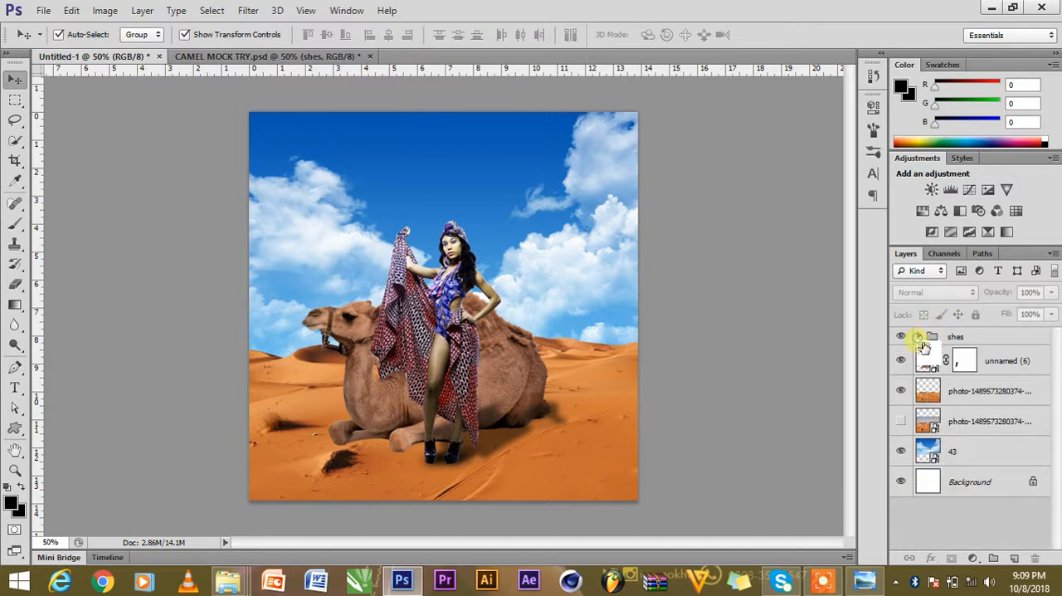
Outline the camel's underside from the front hooves to the rump with a closed Pen path and convert it to a black shape.
left_click(360, 391)
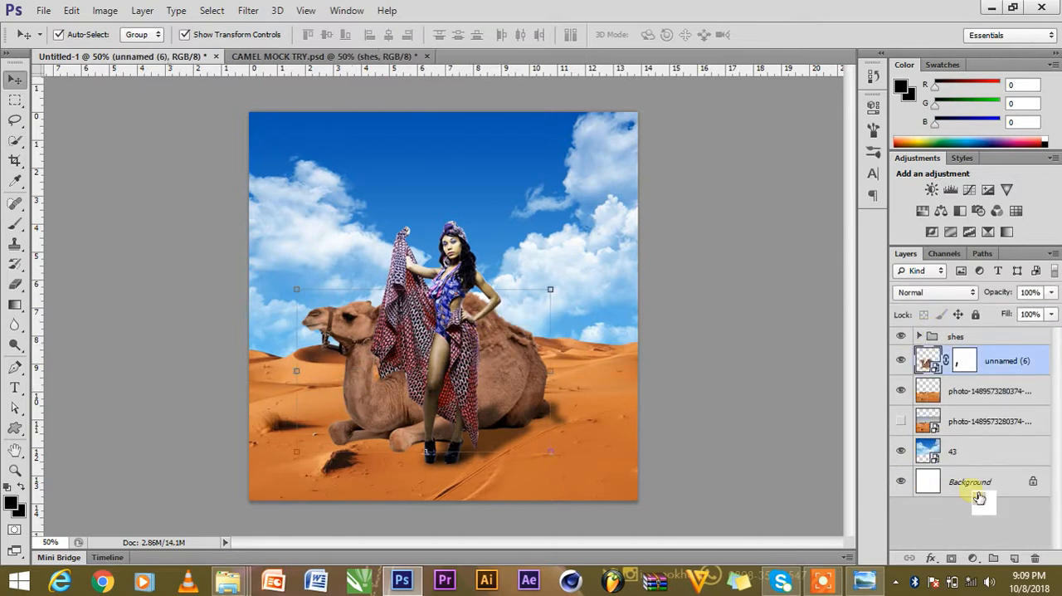
left_click(15, 367)
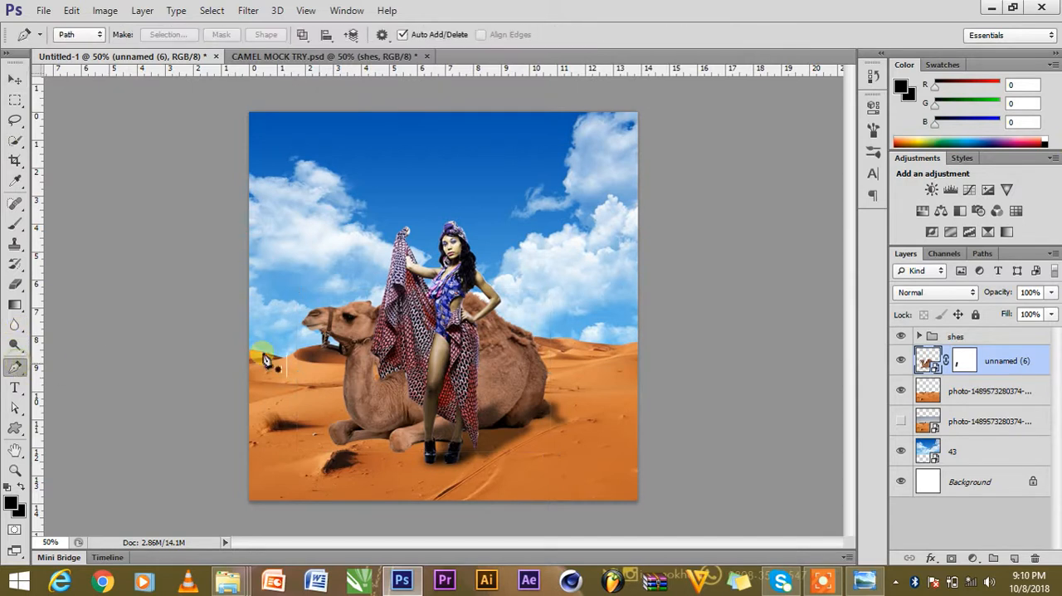
left_click(401, 449)
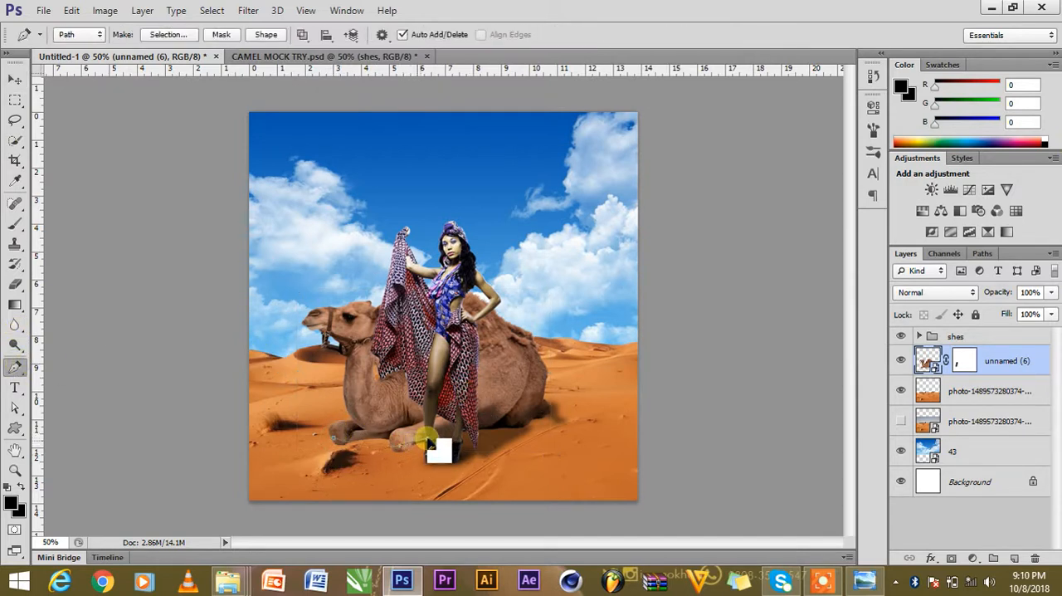
key("ctrl+z")
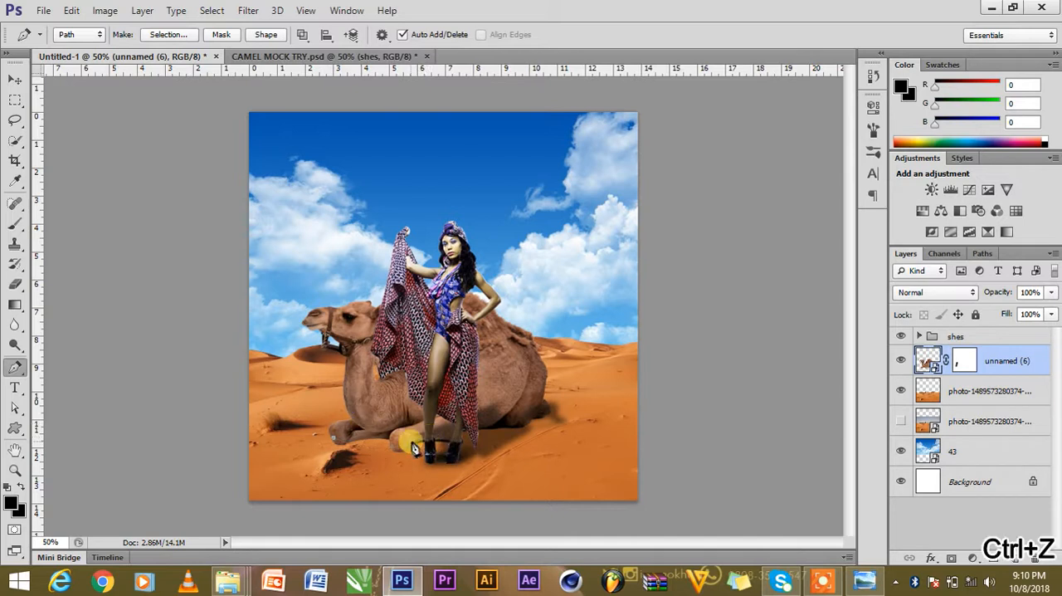
left_click_drag(405, 444, 417, 444)
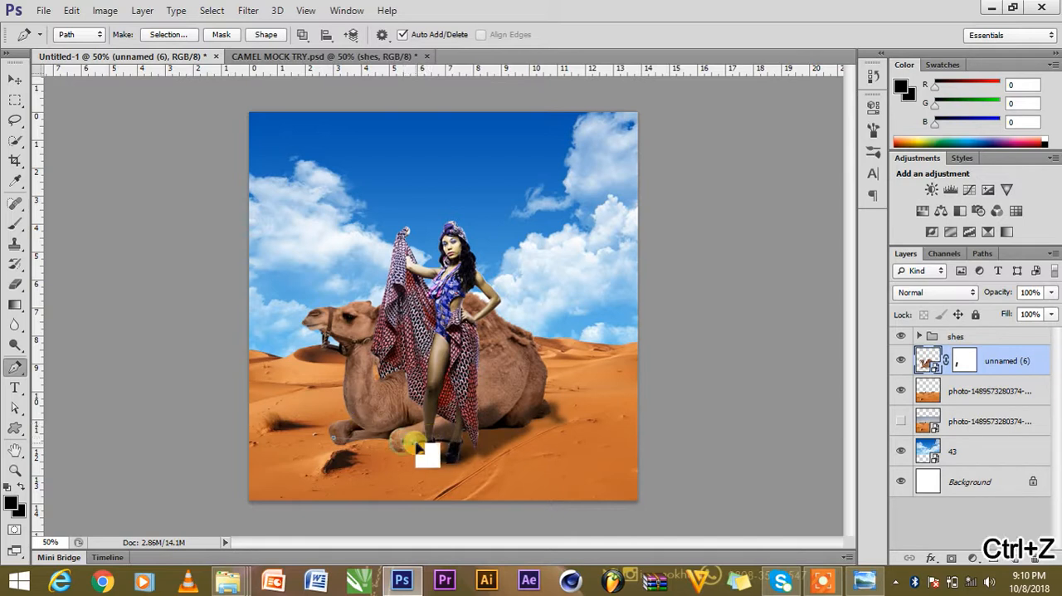
left_click(486, 428)
left_click_drag(525, 425, 523, 393)
left_click(507, 381)
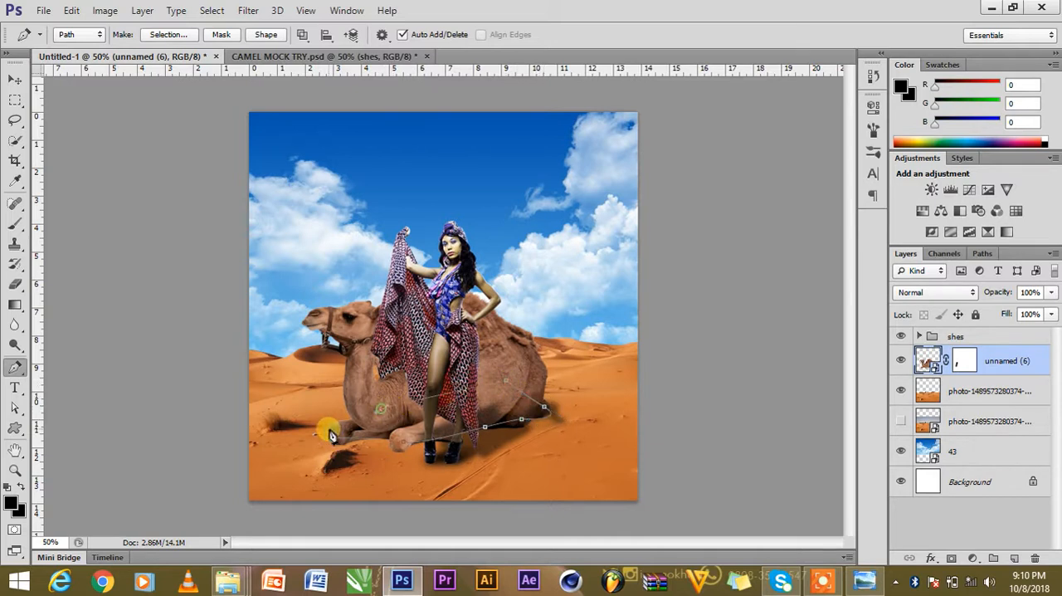
left_click(266, 34)
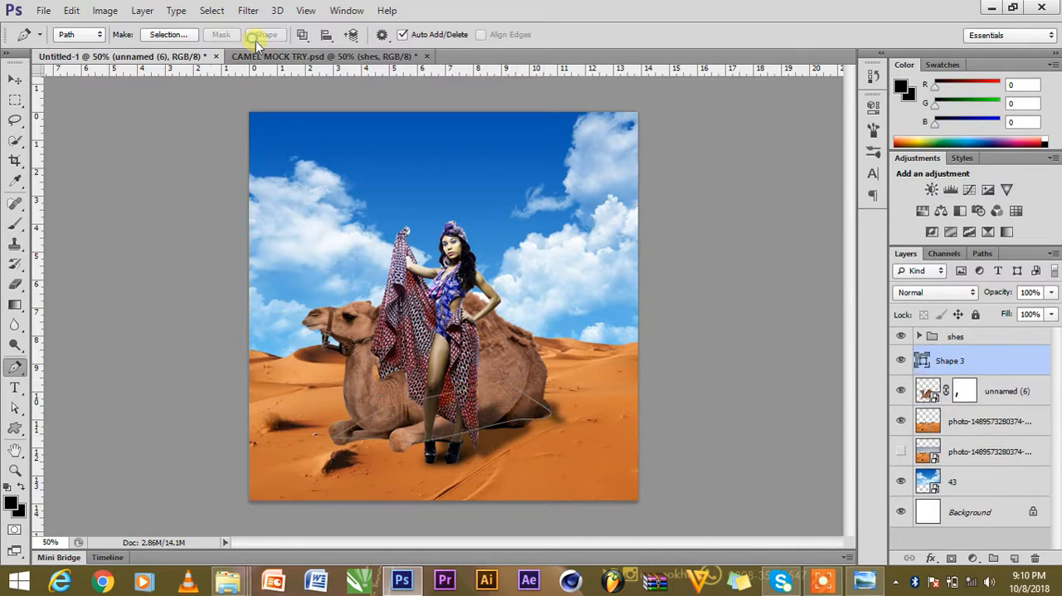
Put the shadow shape beneath the camel layer, rasterize it and soften it with a Gaussian Blur.
left_click(14, 78)
left_click_drag(978, 364, 994, 412)
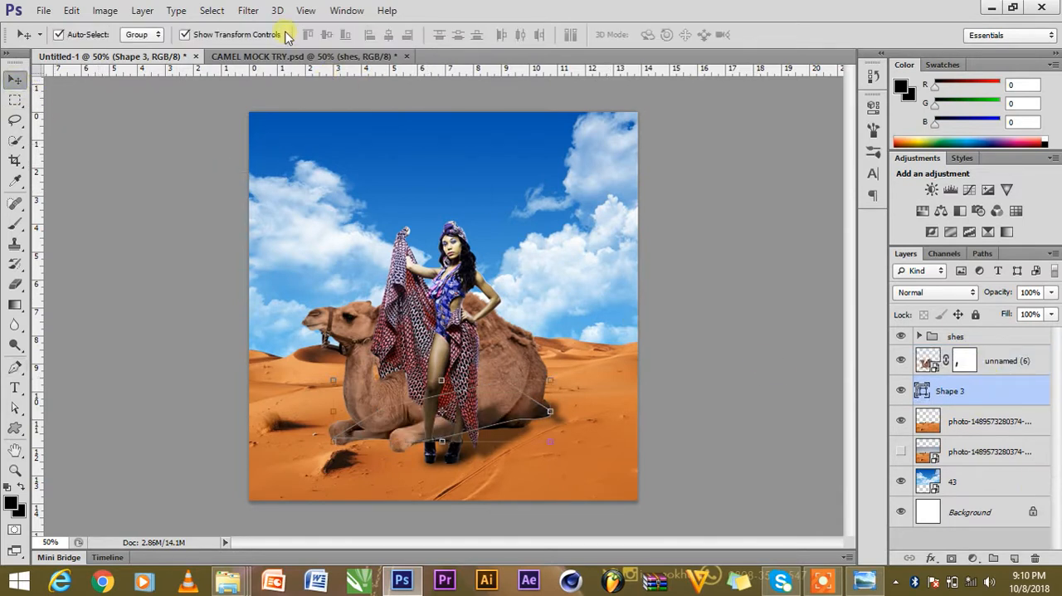
left_click(249, 10)
mouse_move(349, 204)
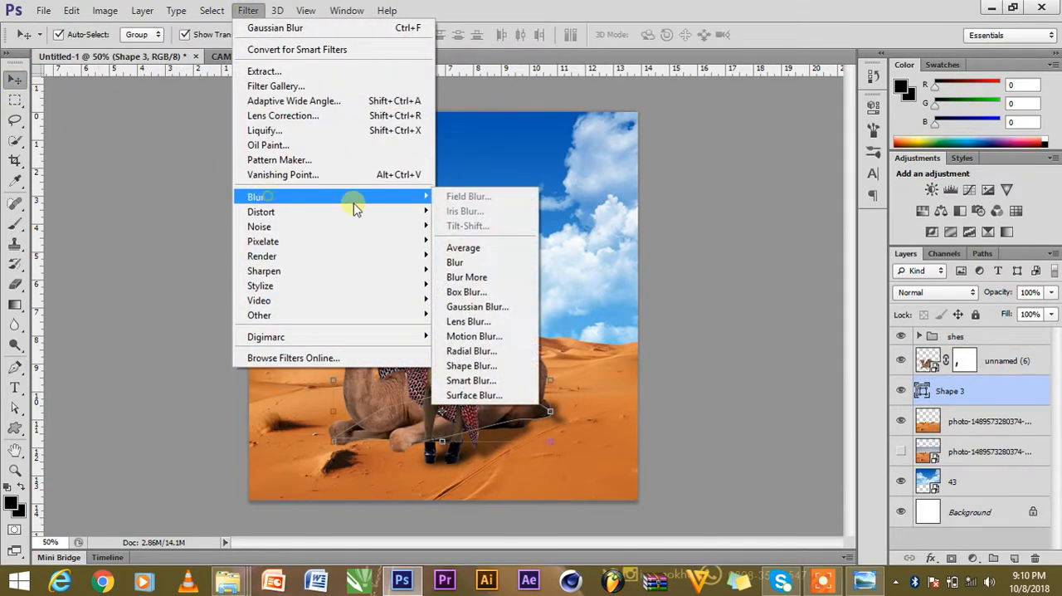
left_click(473, 304)
left_click(510, 233)
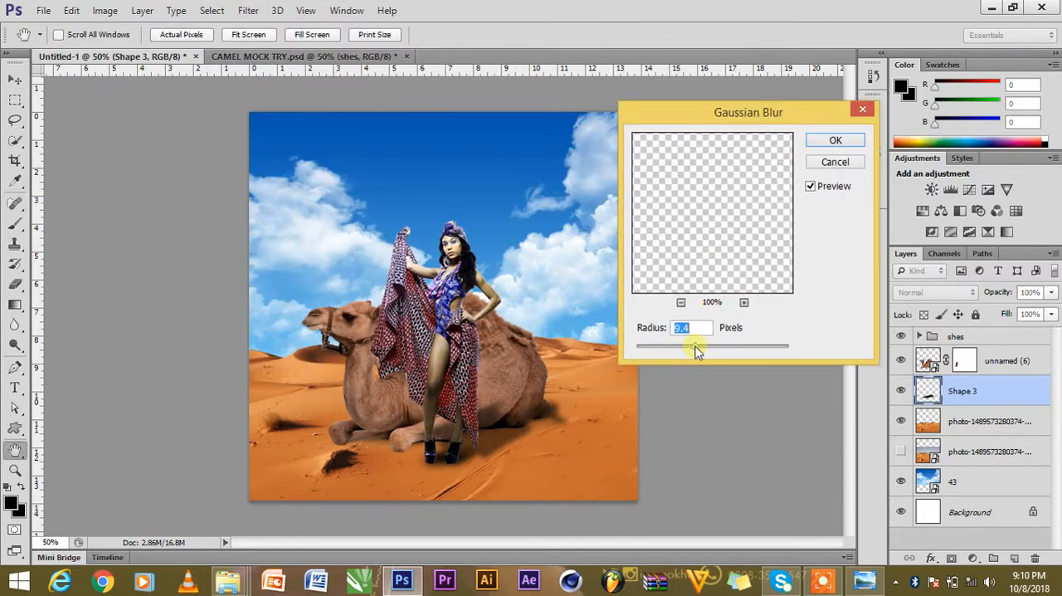
left_click_drag(702, 344, 699, 346)
left_click(836, 141)
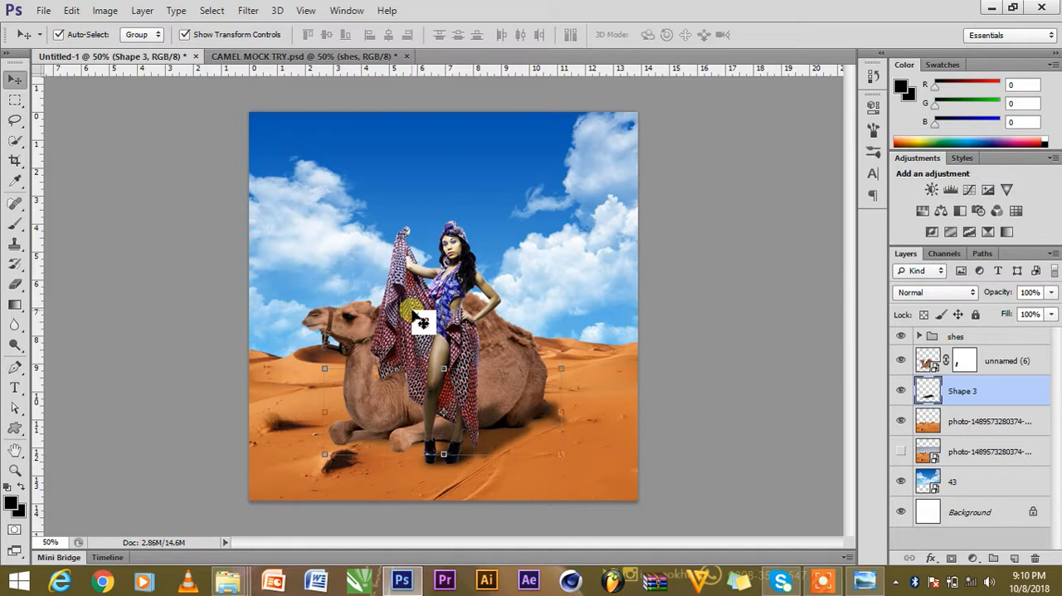
Shift the blurred shadow slightly down and left, and stretch it horizontally on both sides to extend past the camel's body.
left_click_drag(412, 312, 383, 438)
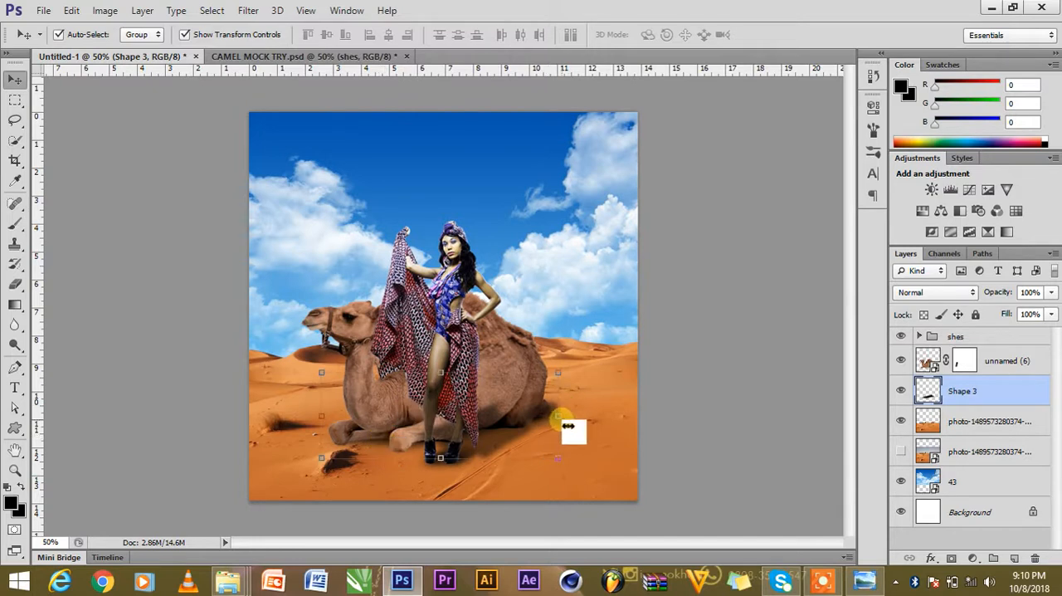
key("ctrl+t")
left_click_drag(558, 415, 569, 415)
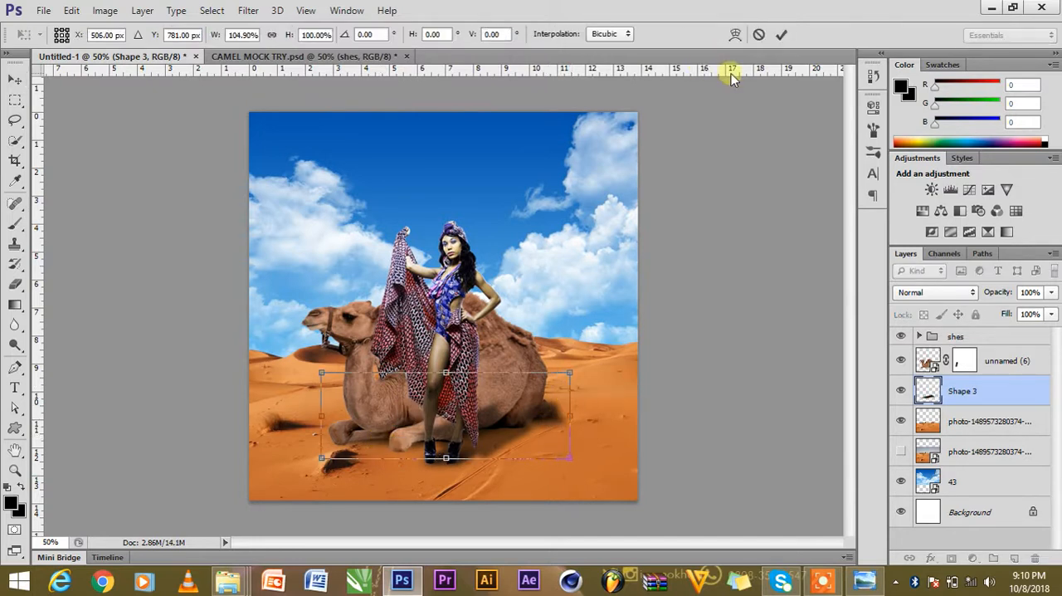
left_click_drag(328, 426, 313, 427)
left_click(781, 35)
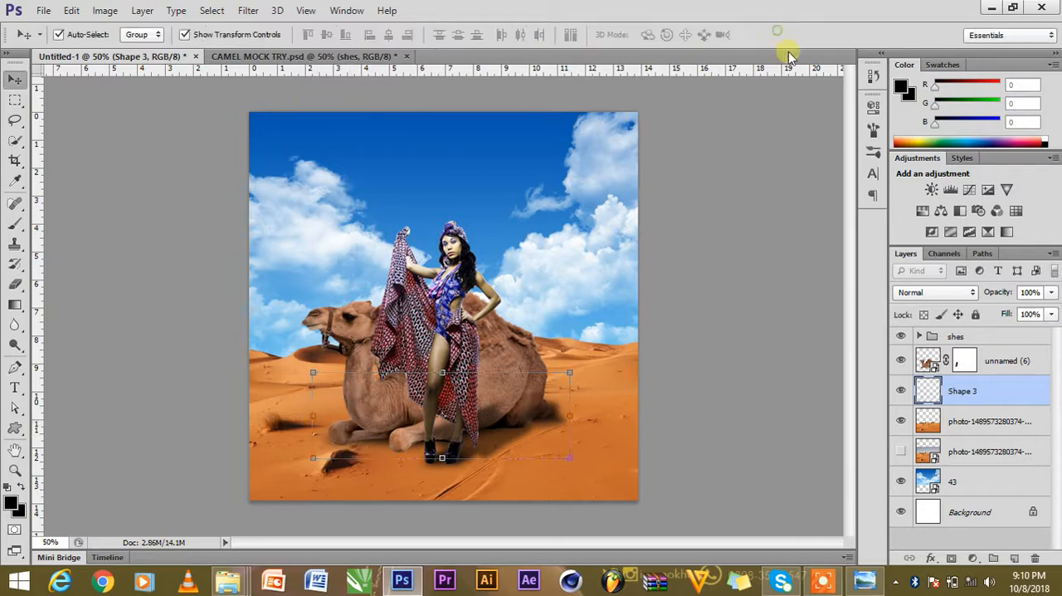
left_click(653, 290)
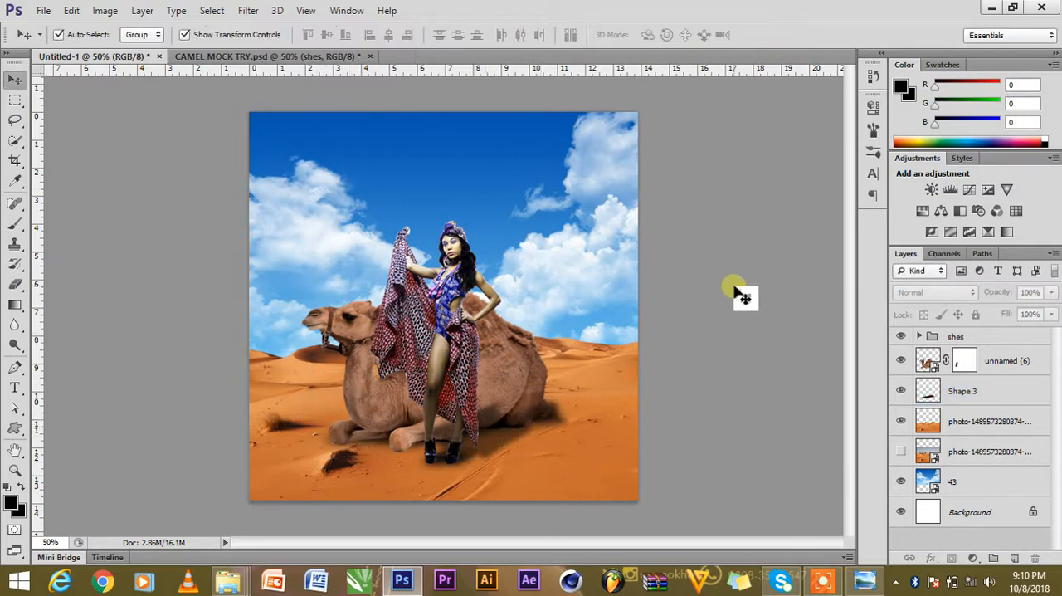
Scale the camel down proportionally about its centre to about 97%.
left_click(366, 339)
left_click(301, 289)
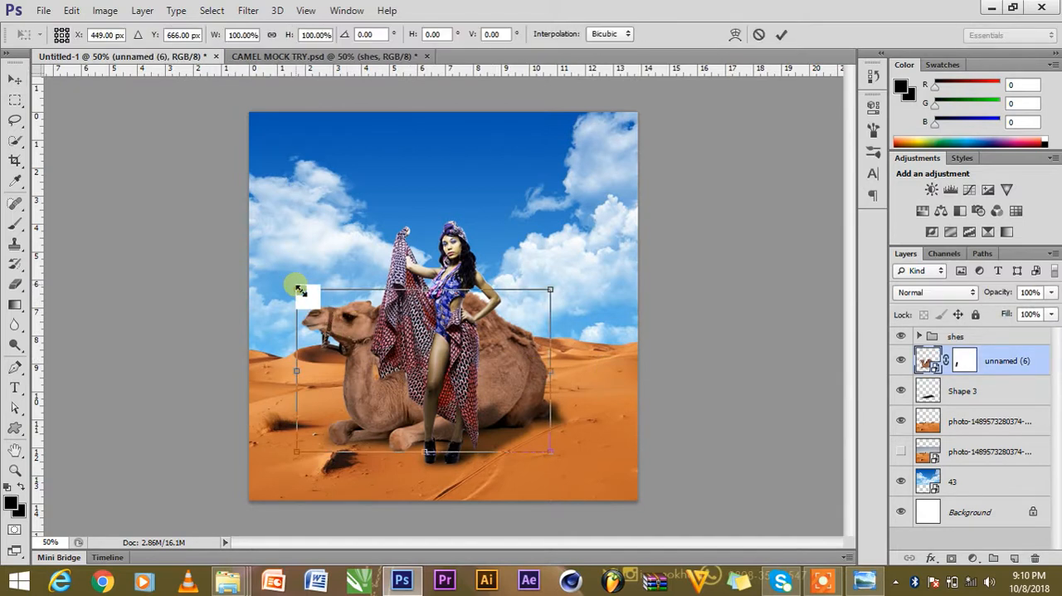
left_click_drag(301, 289, 306, 290)
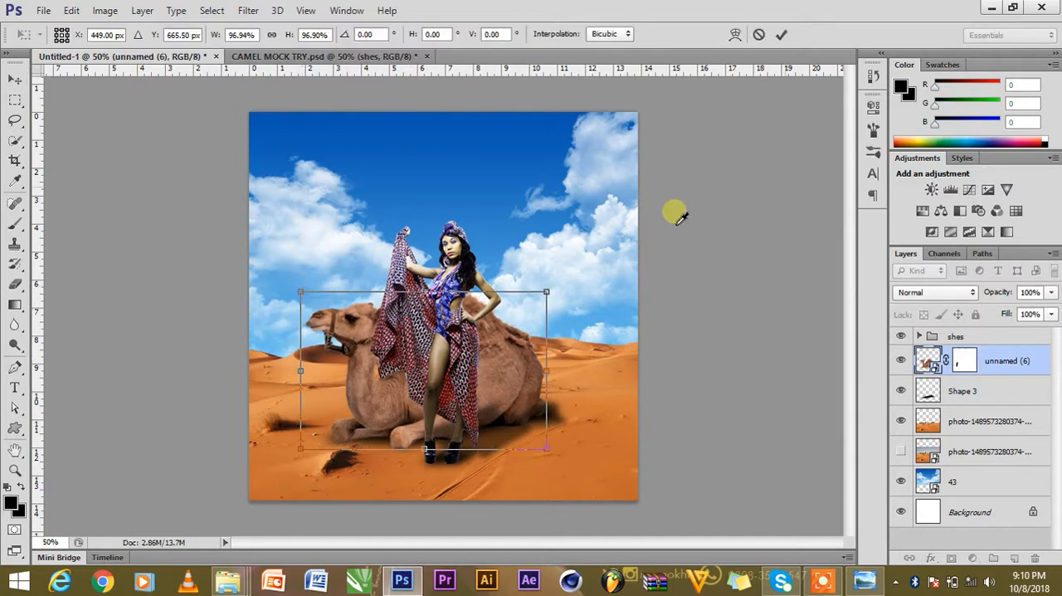
left_click(781, 34)
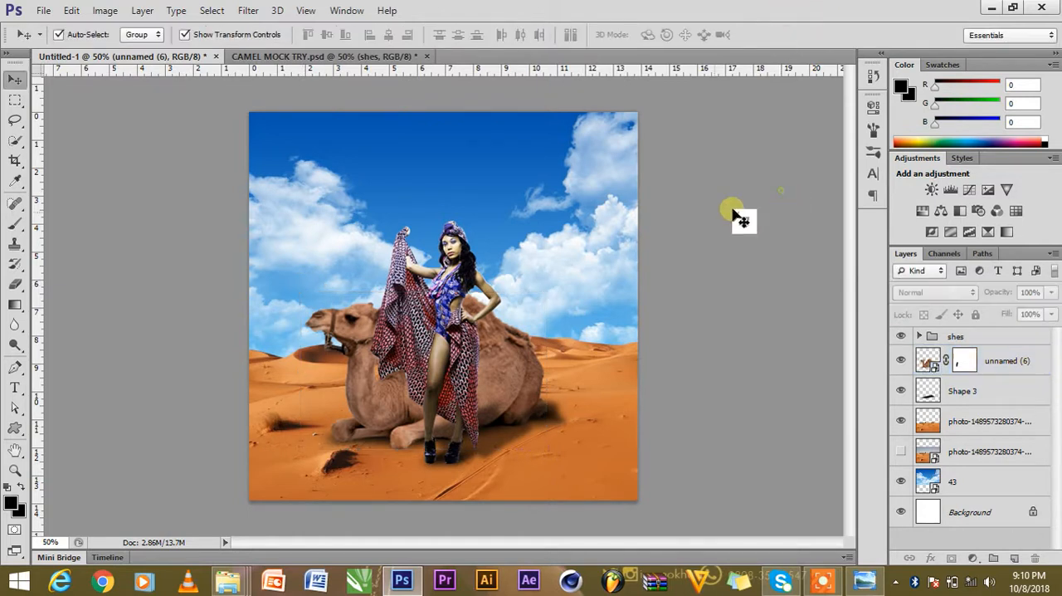
Check the character settings of the Camemodel title in CAMEL MOCK TRY.psd and copy the title into Untitled-1 above the model.
key("ctrl+Tab")
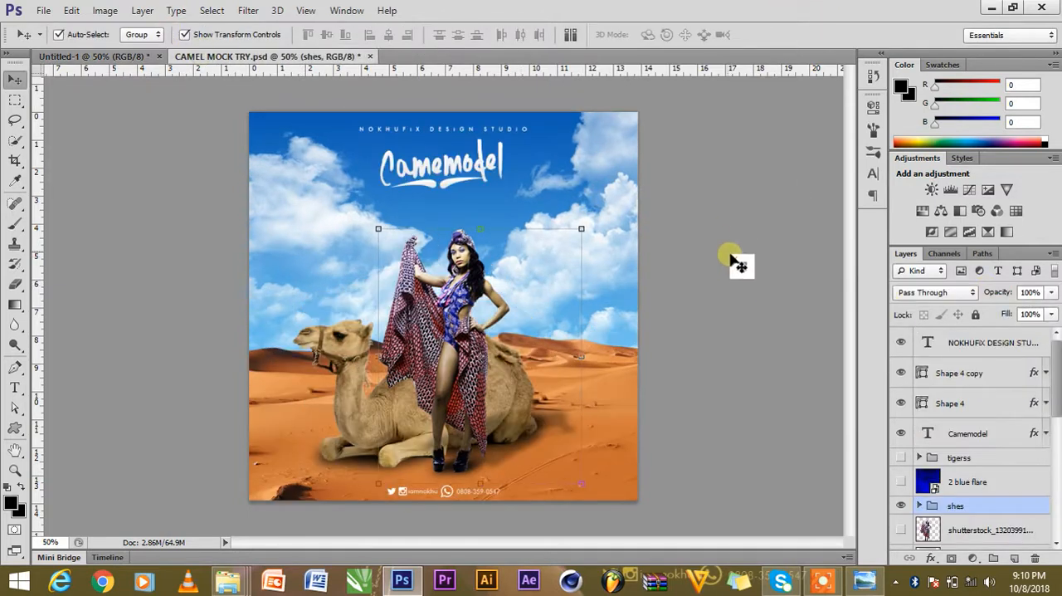
left_click(465, 169)
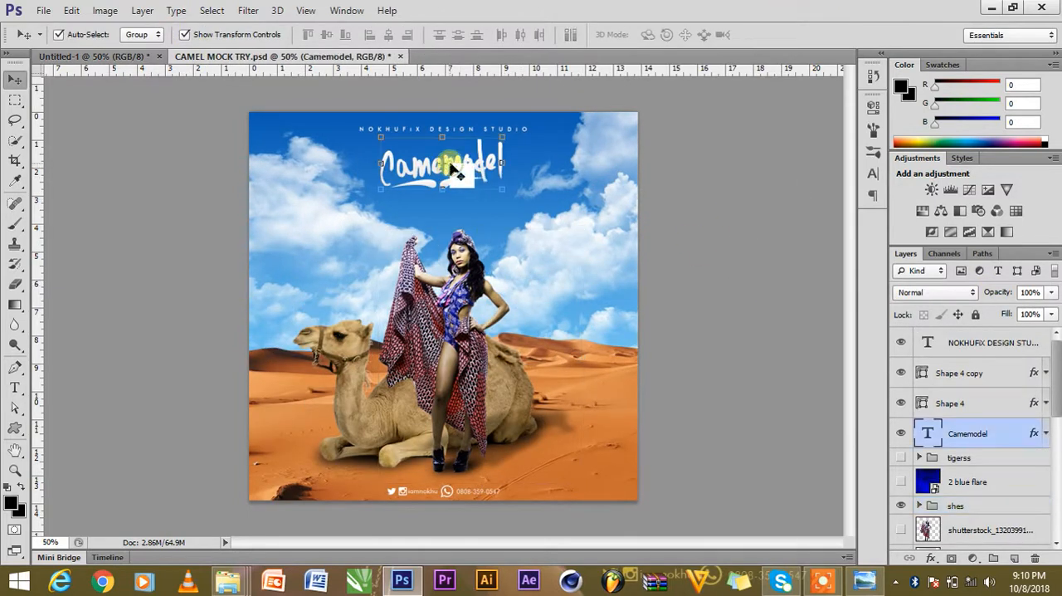
left_click(874, 173)
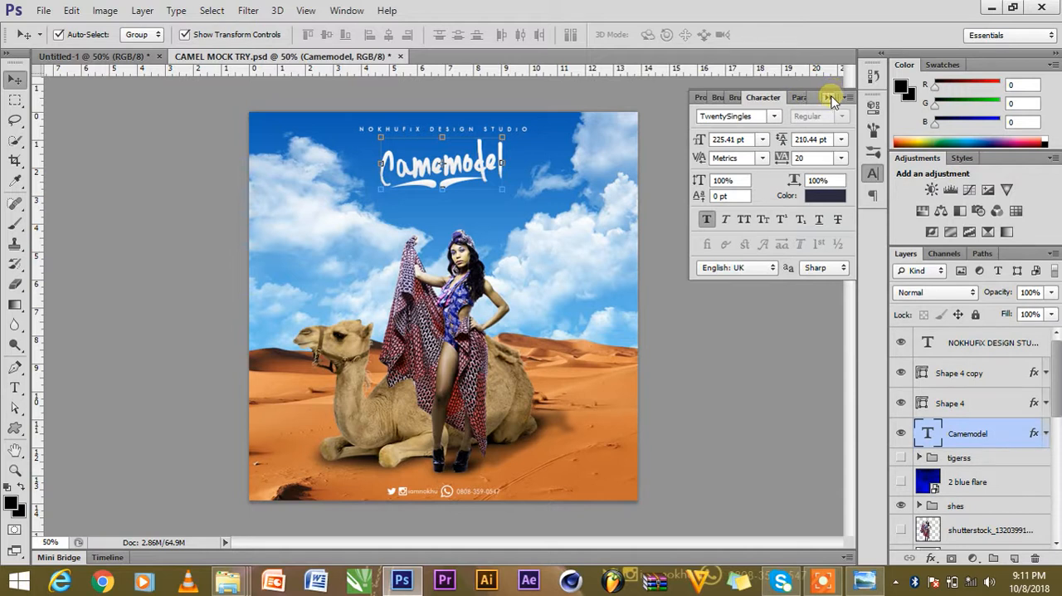
left_click(830, 98)
mouse_move(483, 166)
left_mouse_down()
mouse_move(235, 98)
mouse_move(149, 52)
mouse_move(157, 66)
mouse_move(457, 173)
mouse_move(465, 189)
mouse_move(477, 172)
left_mouse_up()
Copy the NOKHUFiX DESiGN STUDiO text from CAMEL MOCK TRY.psd into Untitled-1, just above the Camemodel title.
left_click(283, 55)
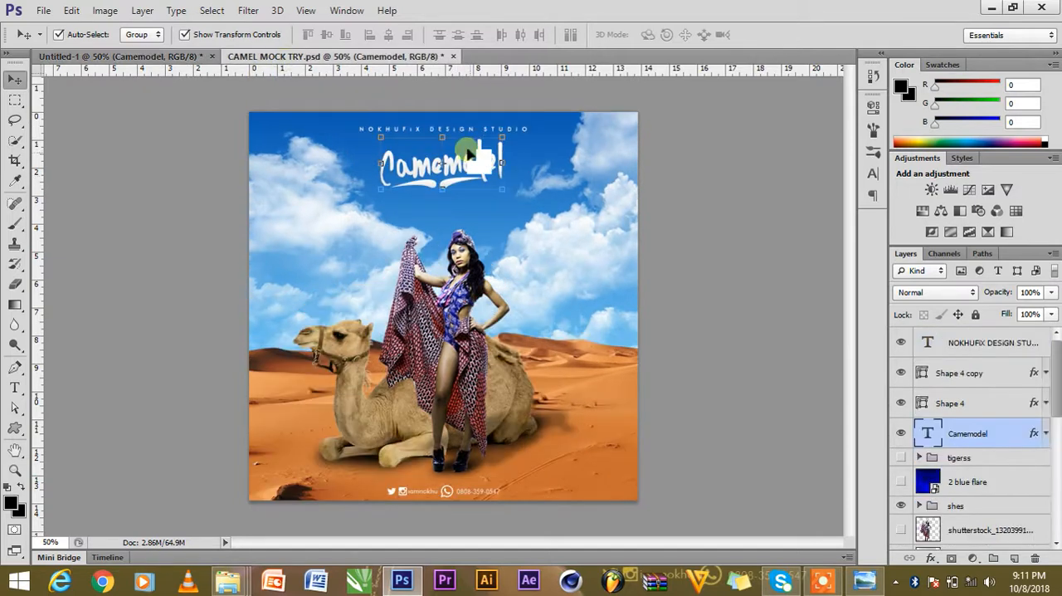
left_click(781, 204)
left_click_drag(454, 132, 314, 101)
key("ctrl+z")
left_click_drag(397, 131, 453, 148)
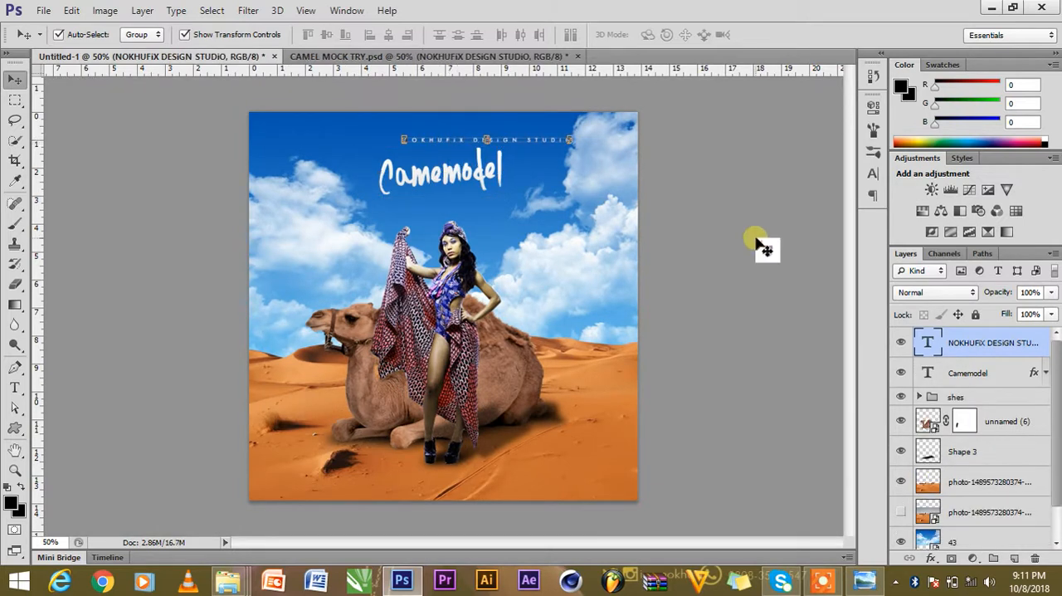
Centre the studio name text horizontally on the whole canvas and clear the selection.
key("ctrl+a")
left_click(389, 35)
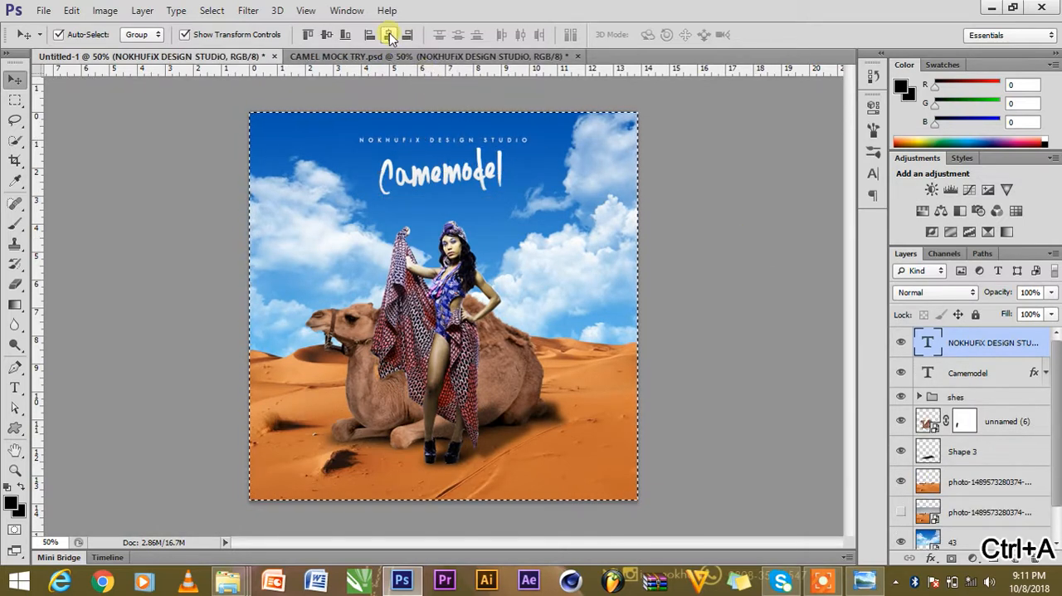
key("ctrl+d")
left_click(701, 260)
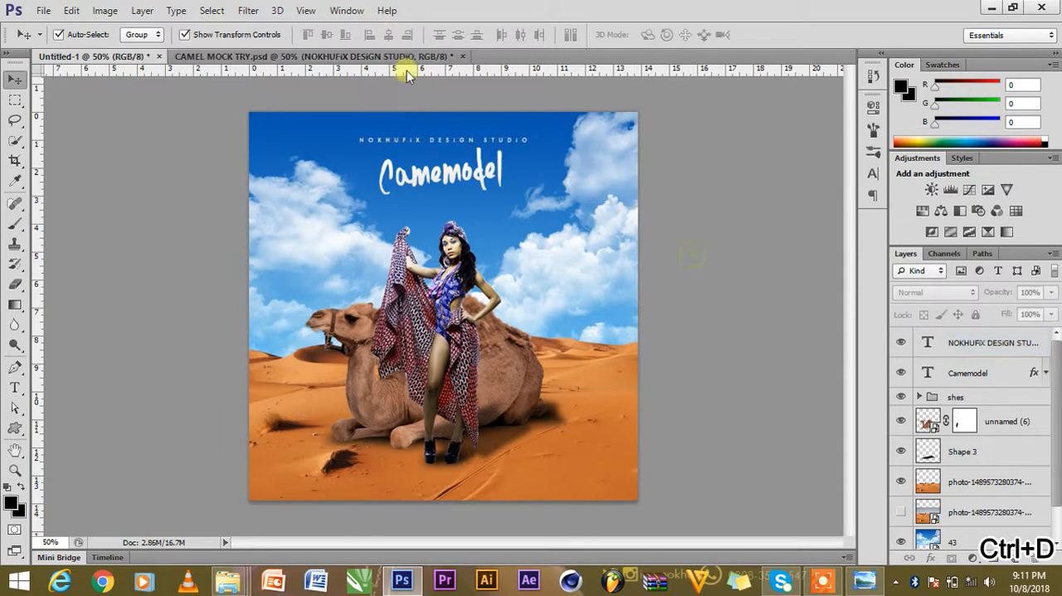
Copy the associal contact group from the mock-up to the lower edge of Untitled-1 and centre it horizontally on the canvas.
left_click(405, 57)
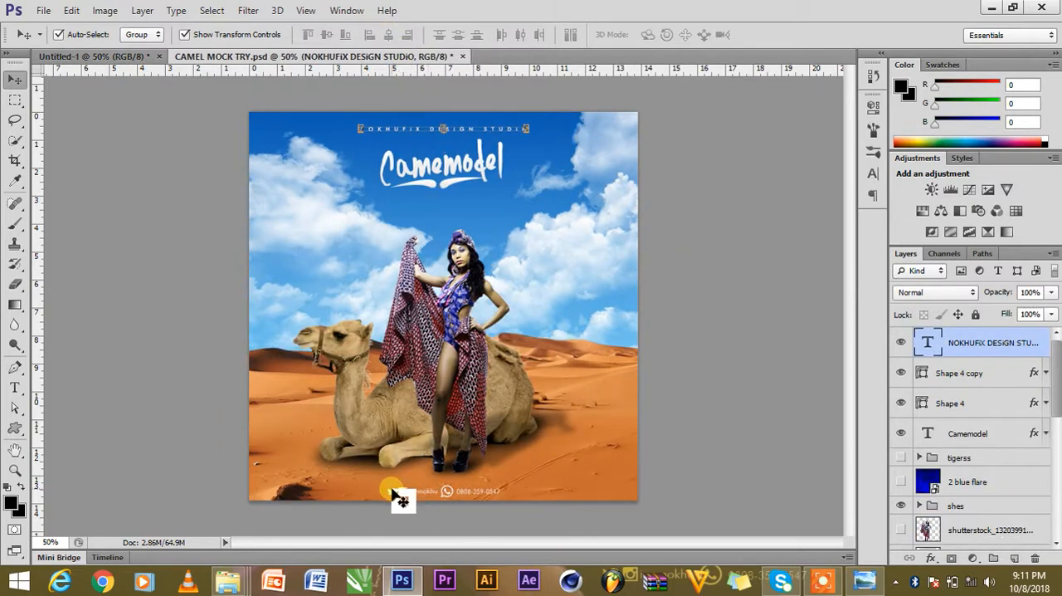
left_click(398, 497)
left_click_drag(125, 60, 453, 503)
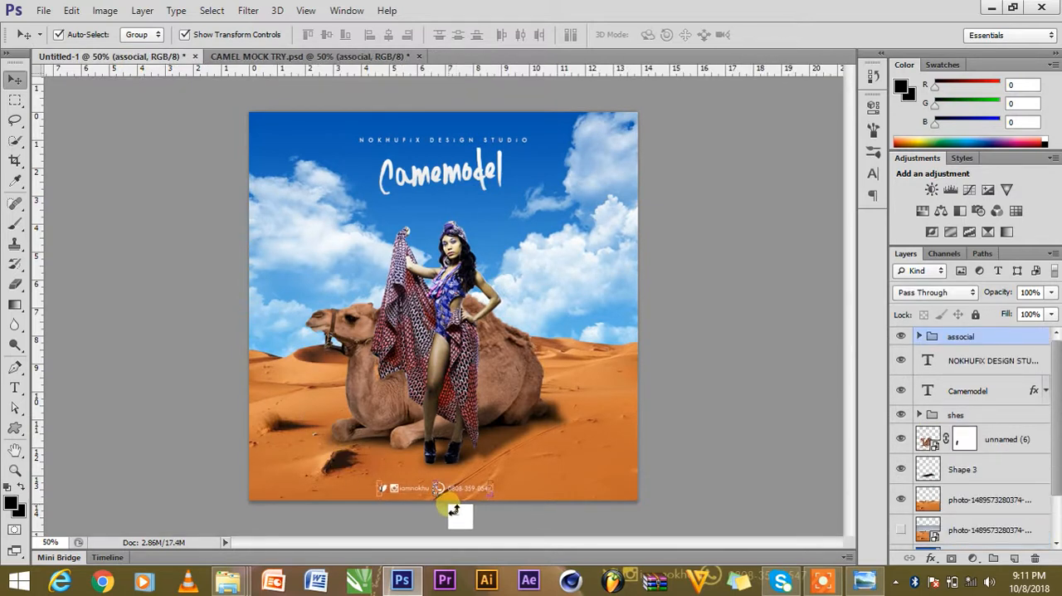
key("ctrl+a")
left_click(388, 34)
key("ctrl+d")
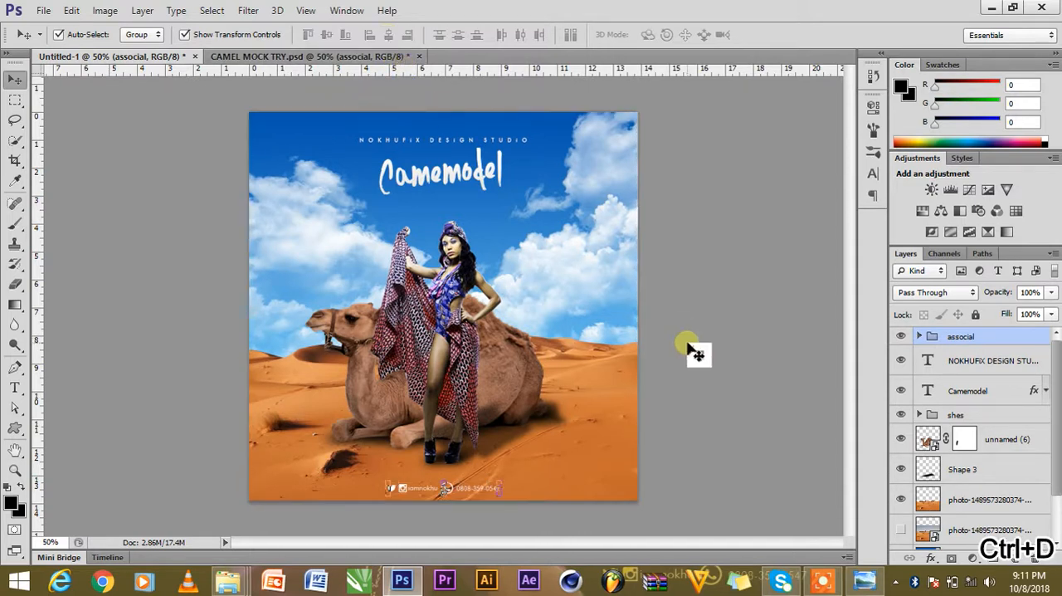
left_click(701, 357)
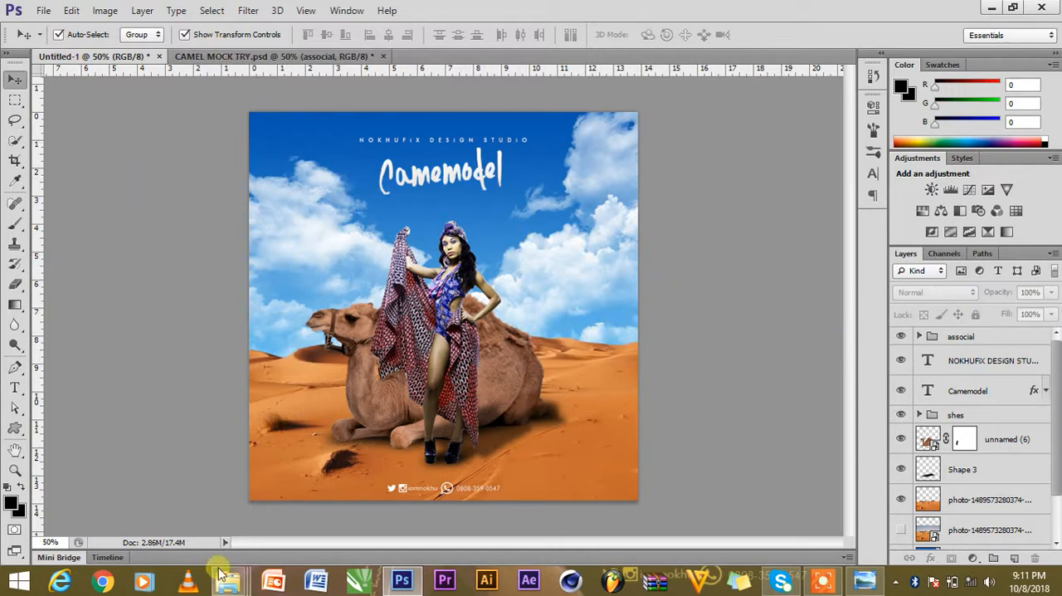
Search the Pictures folder in File Explorer for "blue" and place the 2 blue flare image into the Untitled-1 composite.
mouse_move(224, 584)
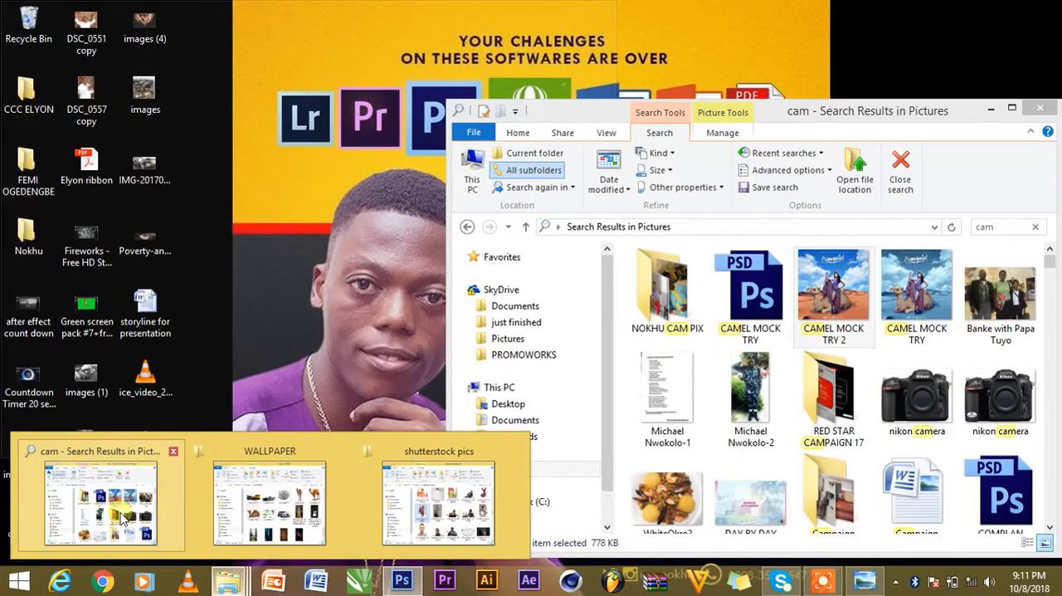
left_click(123, 518)
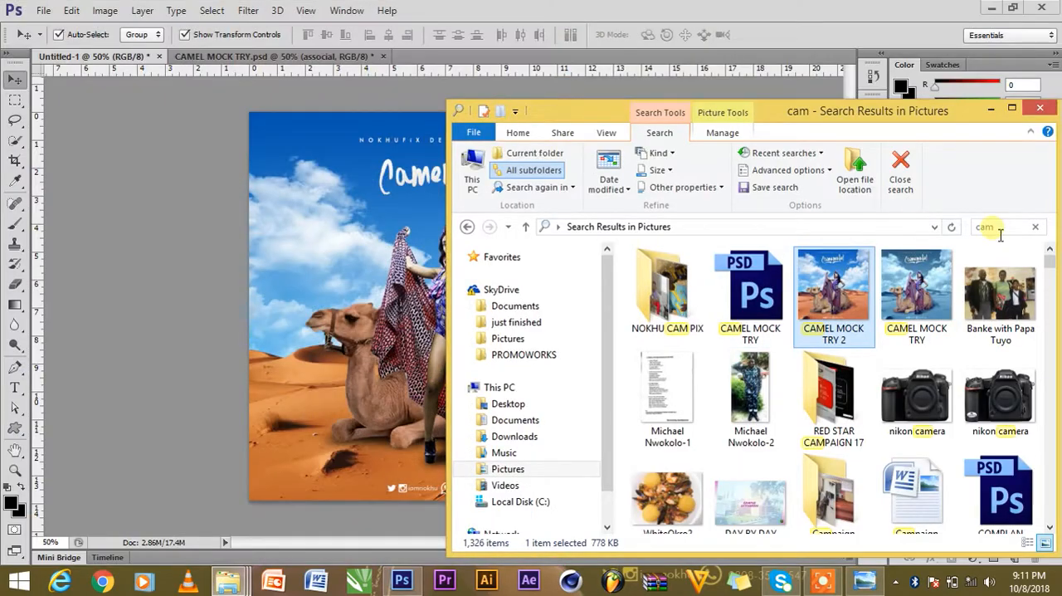
left_click(900, 171)
left_click(979, 226)
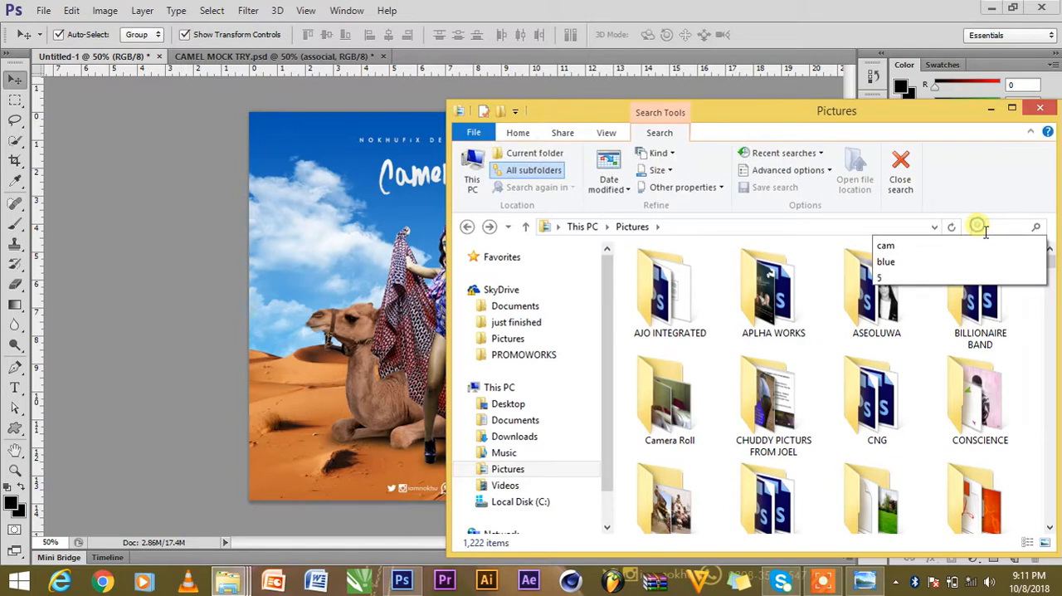
left_click(938, 263)
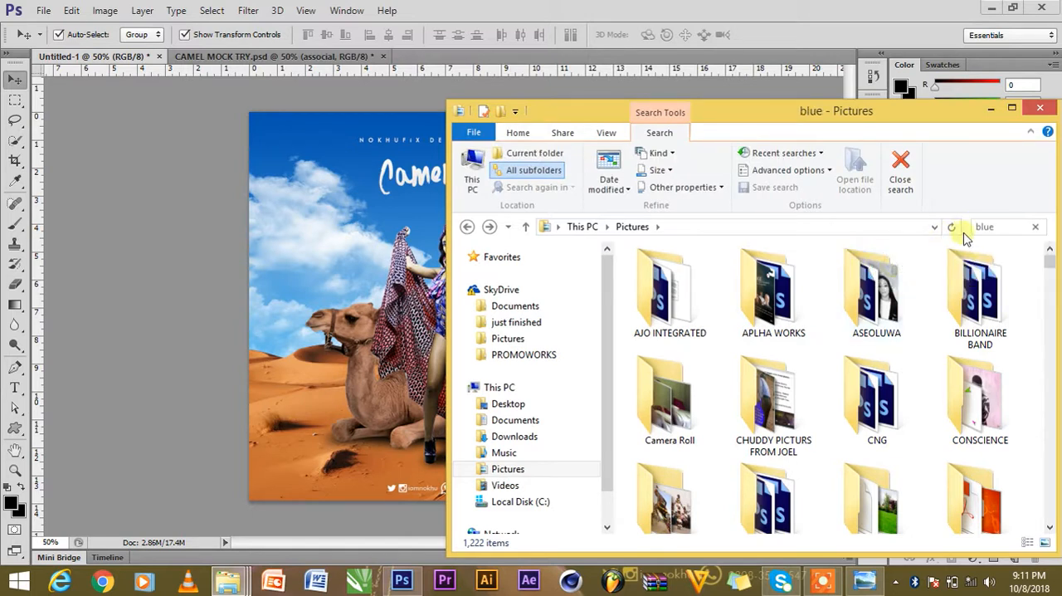
left_click_drag(750, 424, 273, 263)
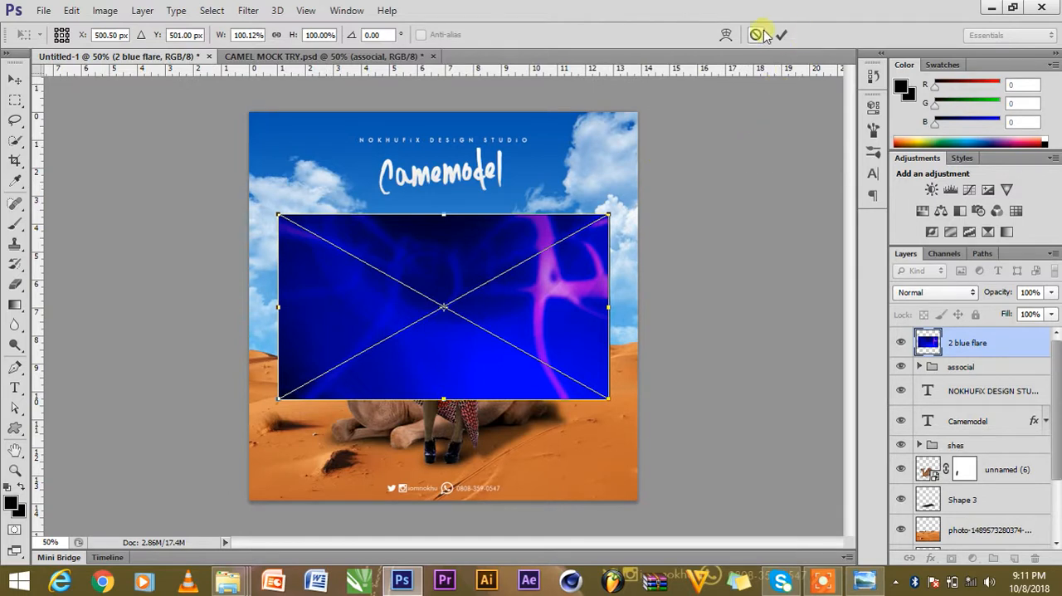
left_click(781, 35)
Scale the 2 blue flare image up about its centre so it covers the whole canvas.
left_click(612, 215)
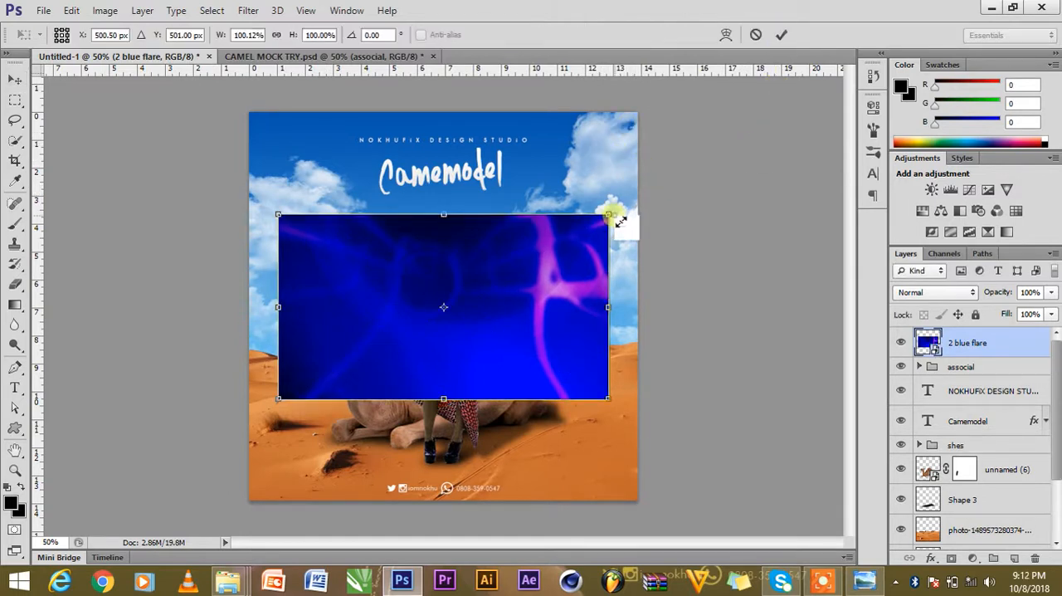
left_click_drag(623, 220, 773, 70)
left_click(780, 36)
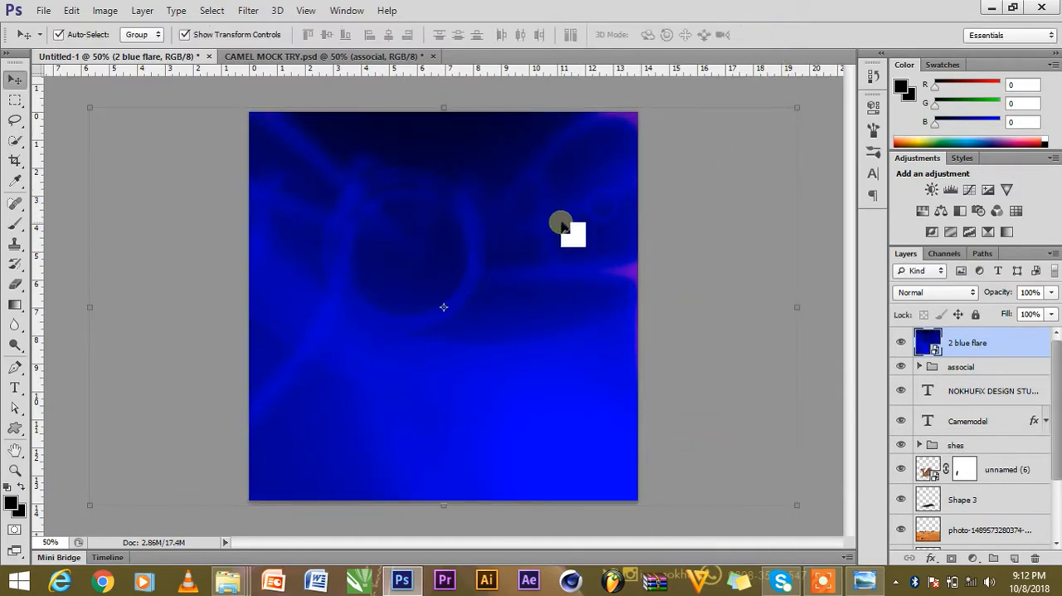
Set the 2 blue flare layer's blend mode to Screen and its opacity to 15%.
left_click(937, 293)
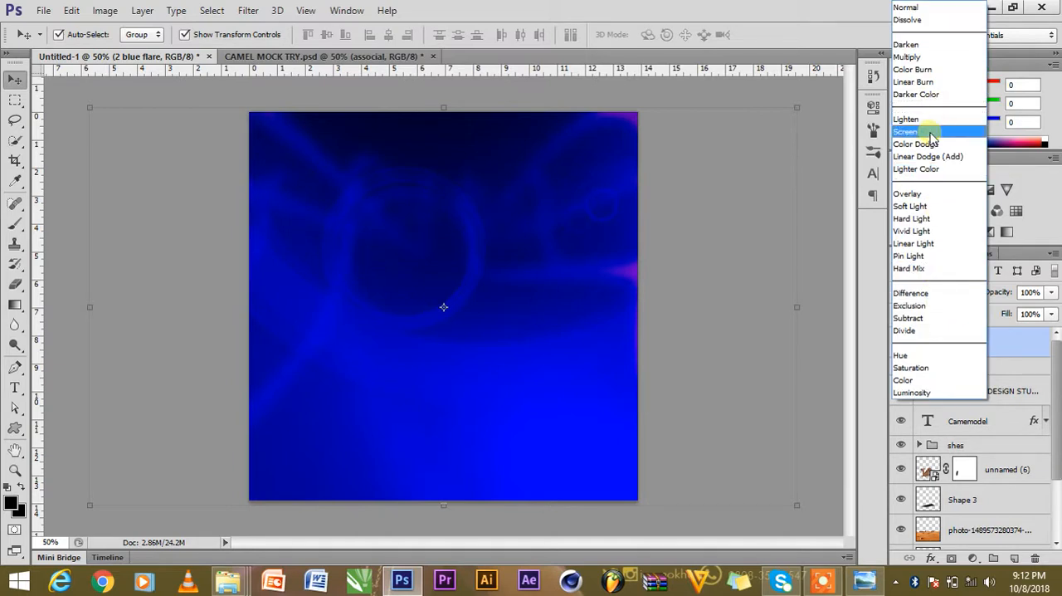
left_click(937, 131)
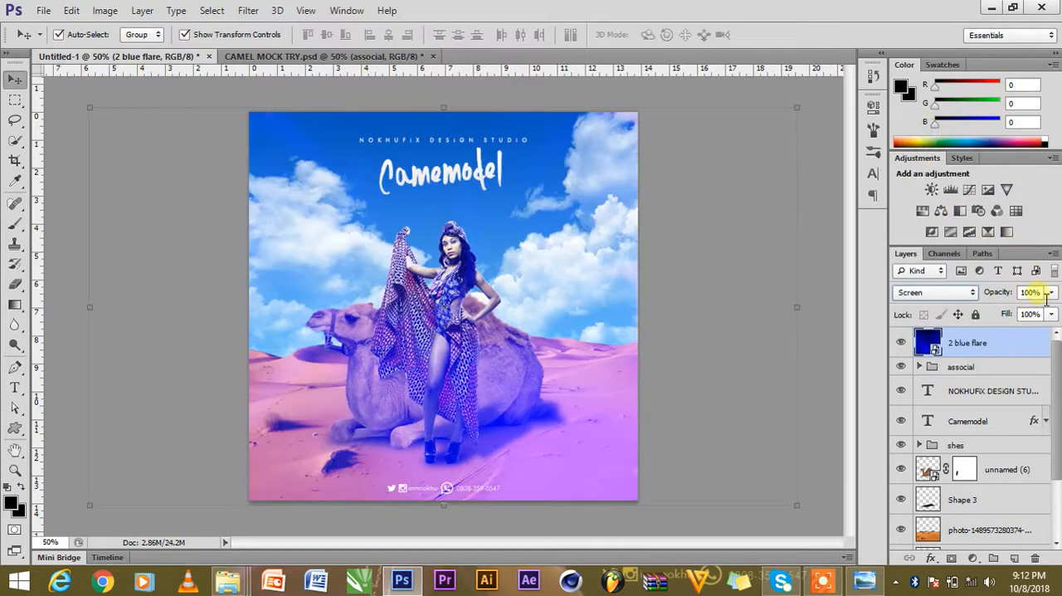
type("1")
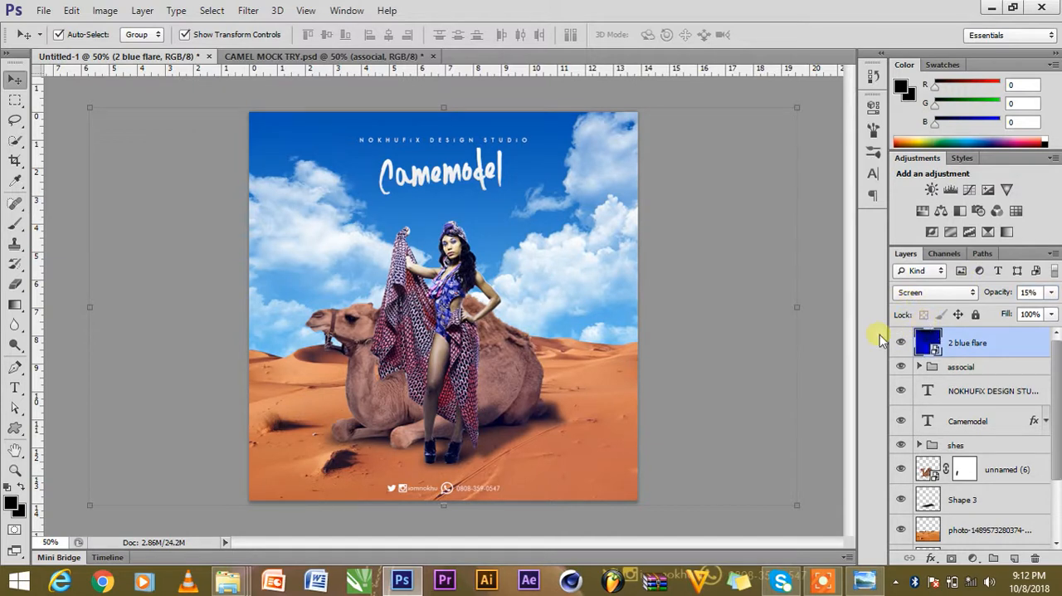
Toggle the 2 blue flare layer's visibility to compare the composite with and without the tint, leaving it hidden.
left_click(909, 347)
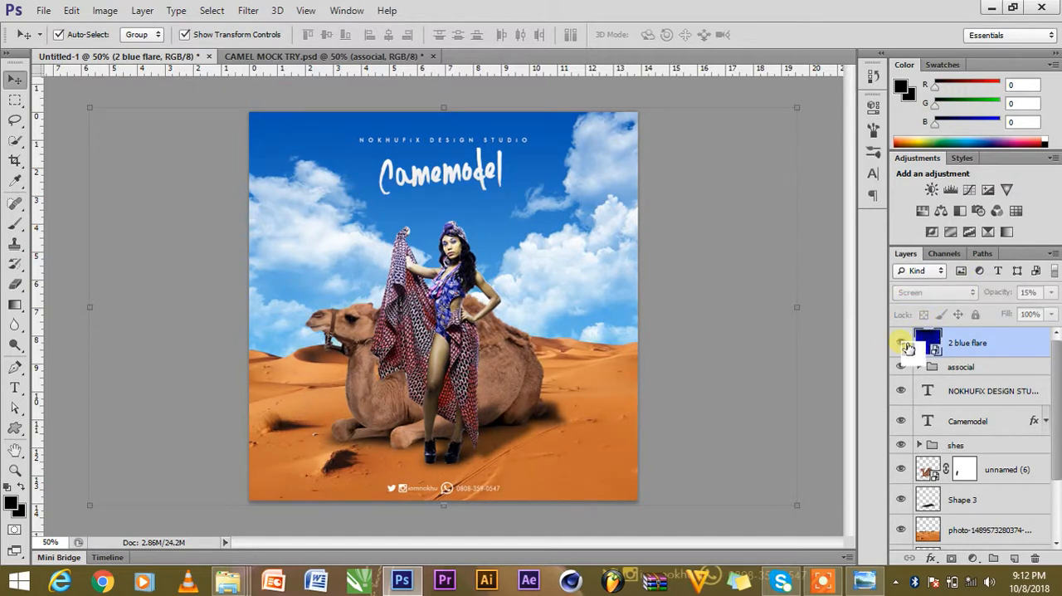
left_click(908, 347)
left_click(738, 332)
left_click(904, 351)
Draw a closed, curved swoosh path with the Pen tool beneath the first half of the Camemodel title, following the mock-up.
left_click(434, 172)
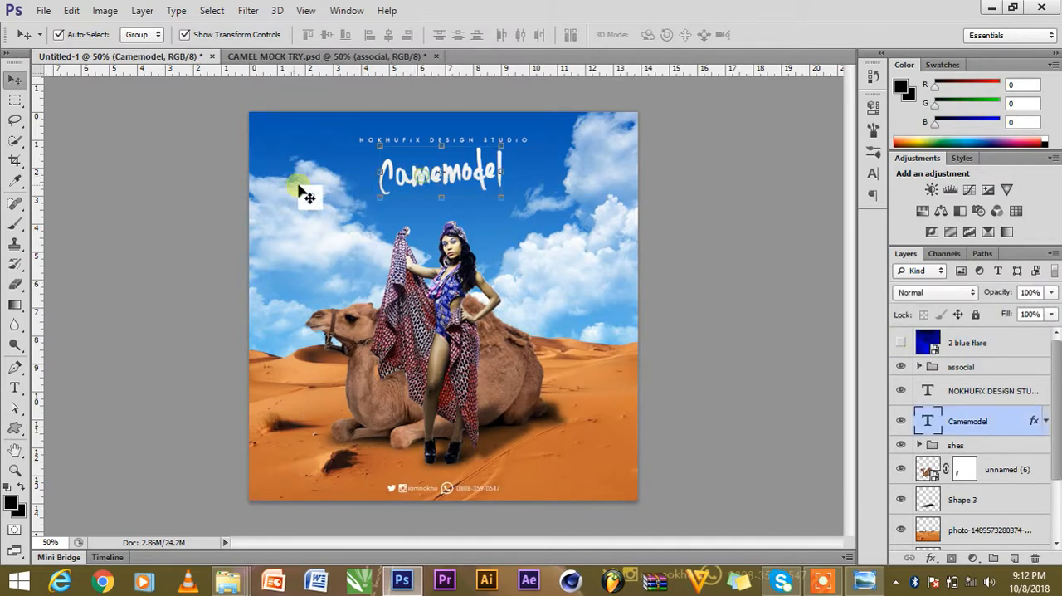
left_click(264, 58)
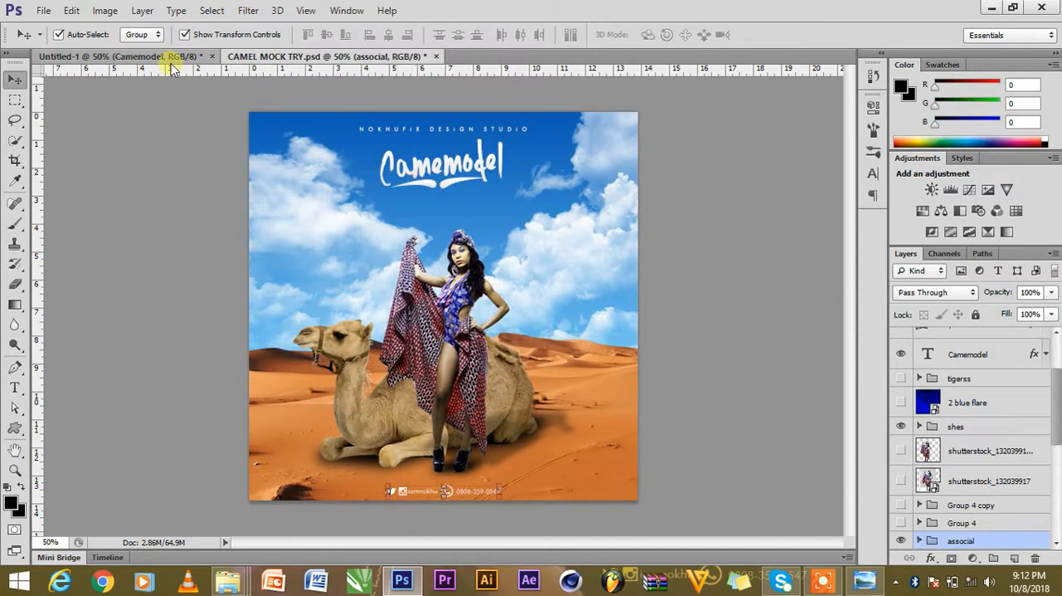
left_click(124, 57)
left_click(17, 366)
left_click(390, 198)
left_click(454, 196)
left_click(457, 196)
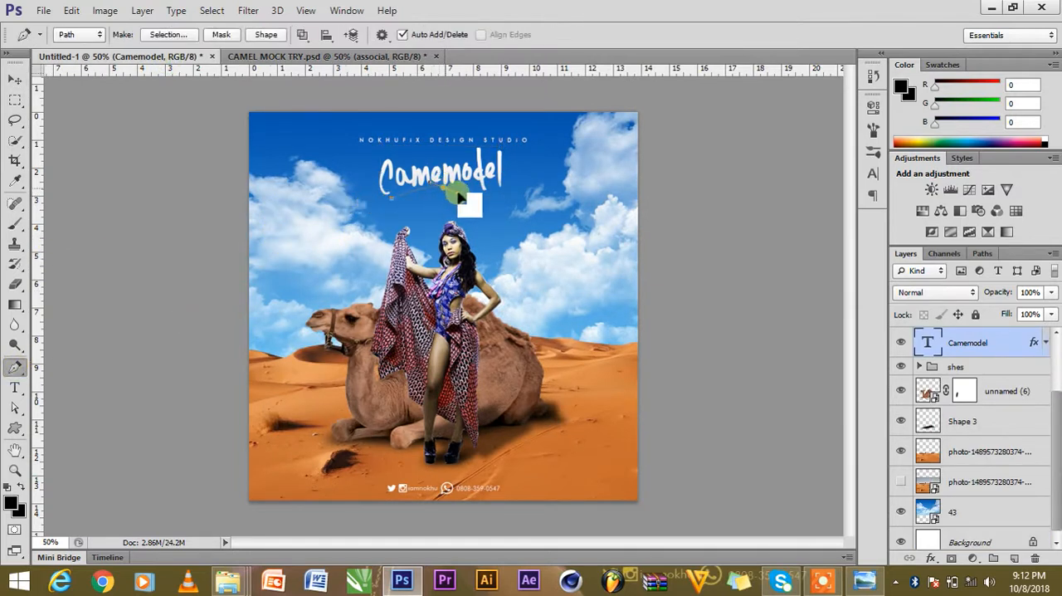
left_click(440, 203)
left_click_drag(391, 205, 351, 211)
Convert the swoosh path to a shape and set its fill colour to white (ffffff).
key("a")
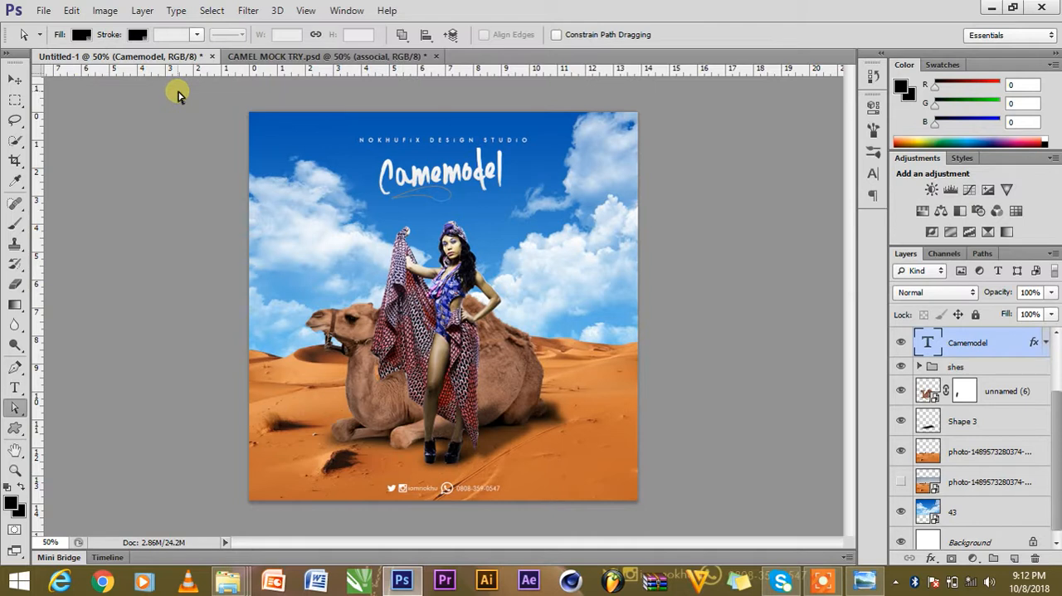
key("p")
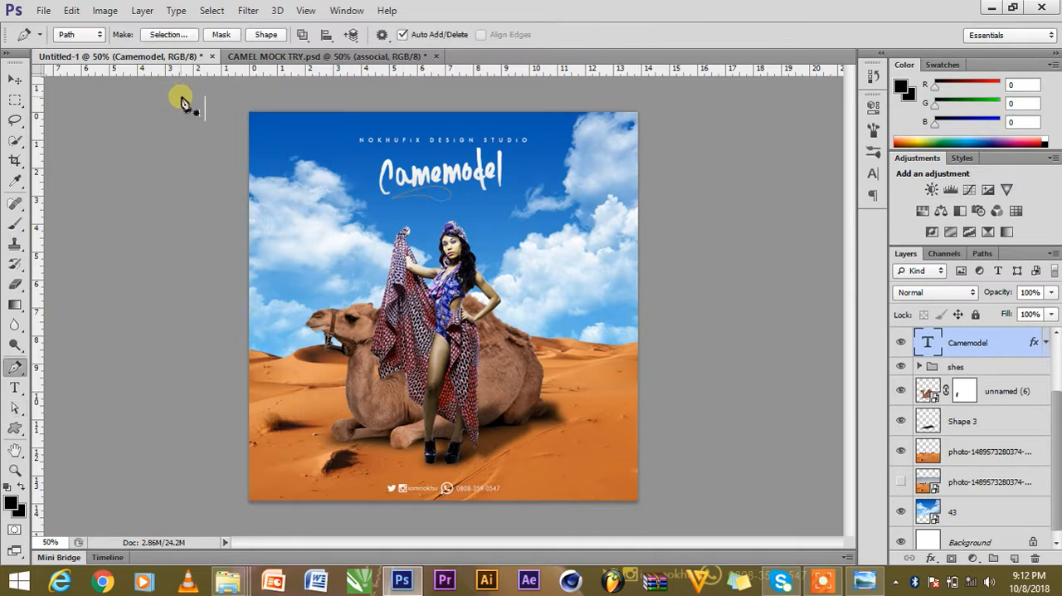
left_click(266, 34)
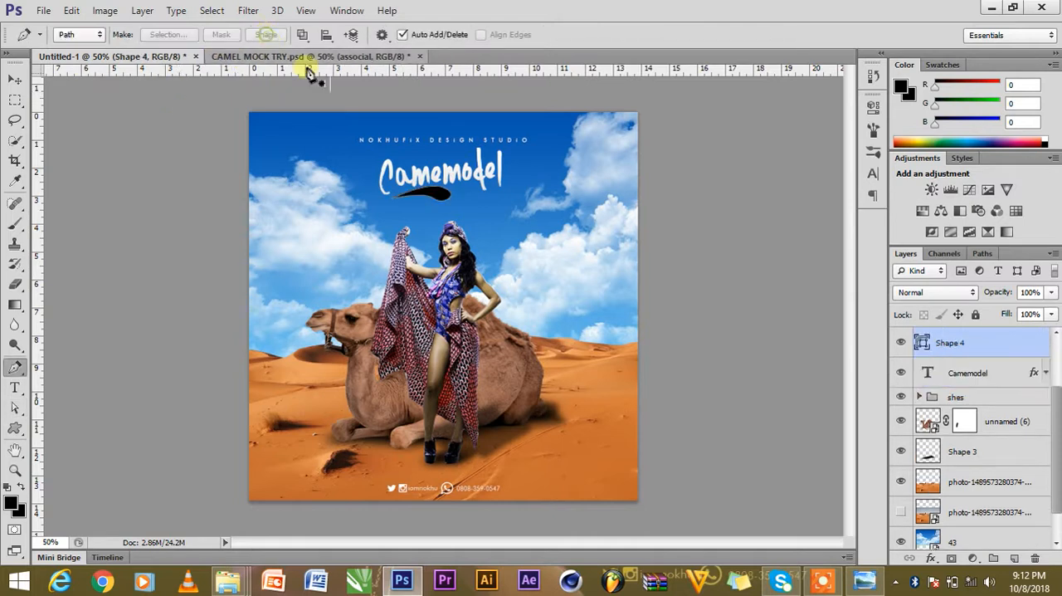
double_click(926, 342)
left_click(637, 165)
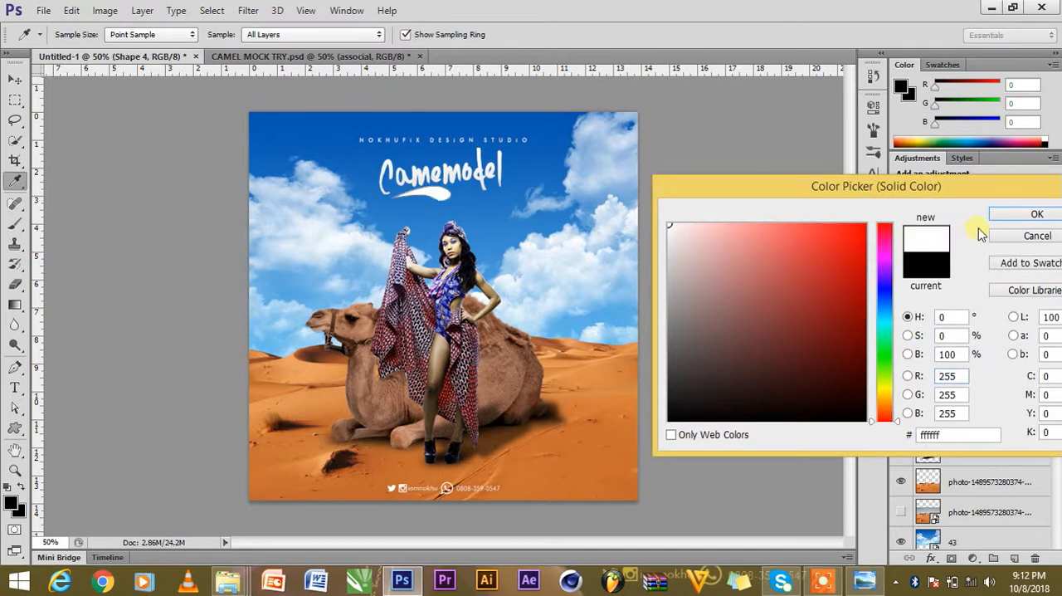
left_click(1036, 214)
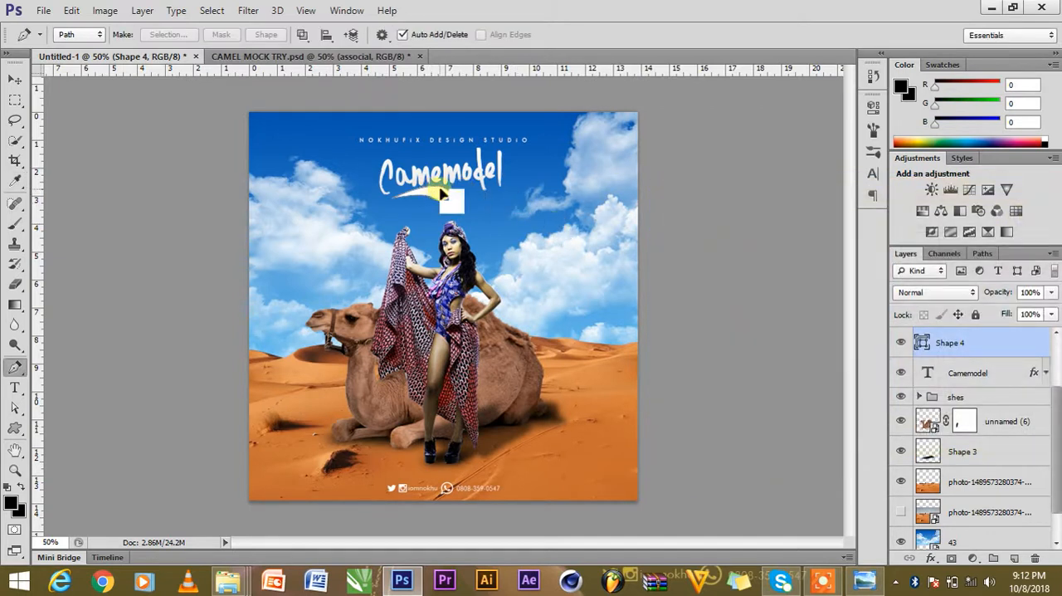
Scale the white swoosh down slightly about its centre beneath the title.
key("v")
key("ctrl+t")
left_click_drag(457, 201, 438, 198)
left_click(783, 34)
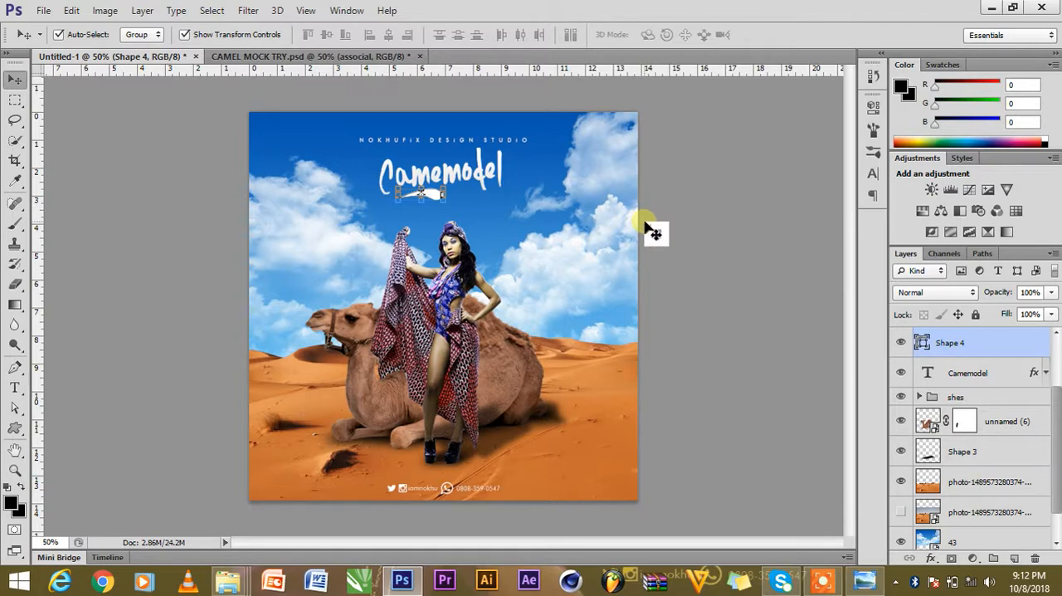
Duplicate the swoosh, flip the copy horizontally and place it beside the original to form a symmetrical underline.
key("ctrl+j")
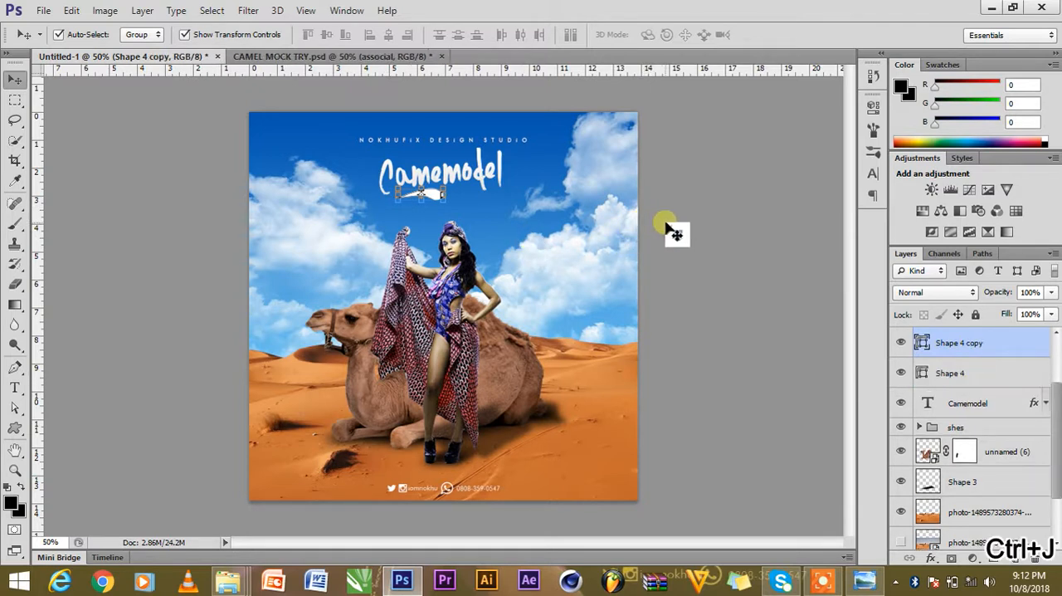
left_click_drag(422, 193, 473, 199)
key("ctrl+t")
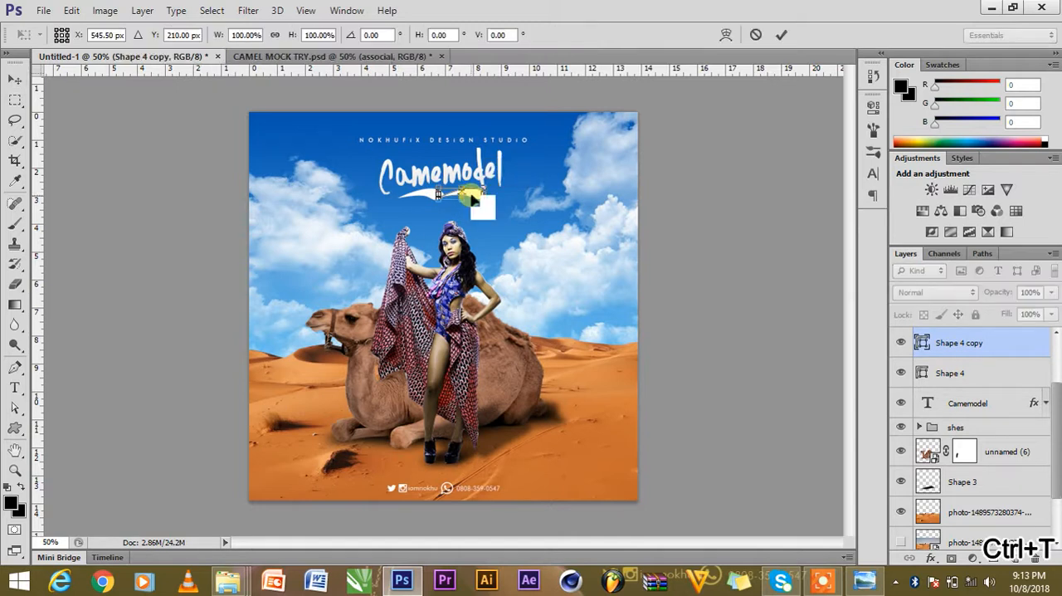
right_click(472, 198)
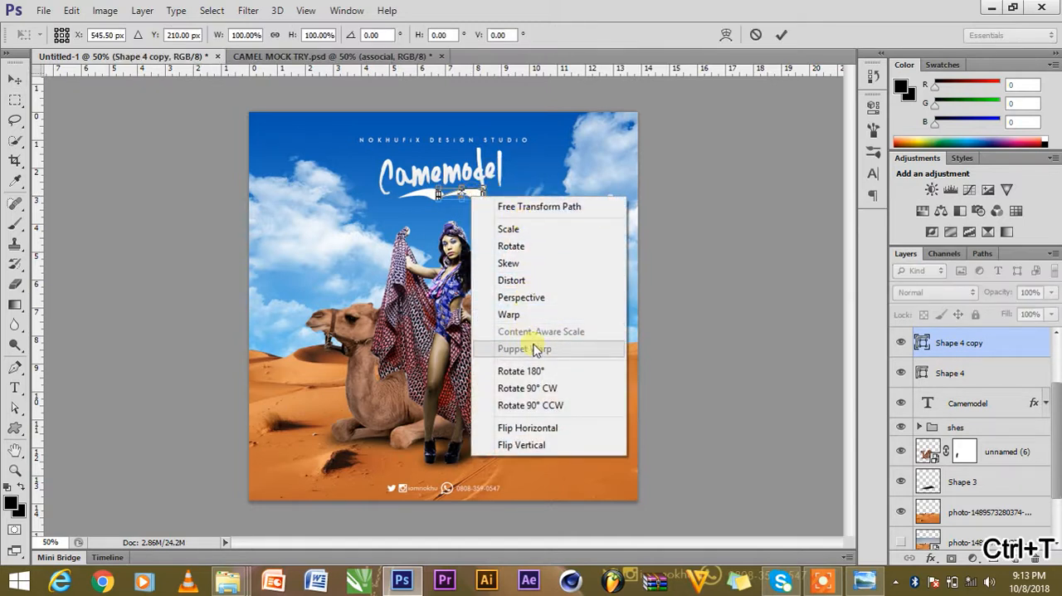
left_click(552, 429)
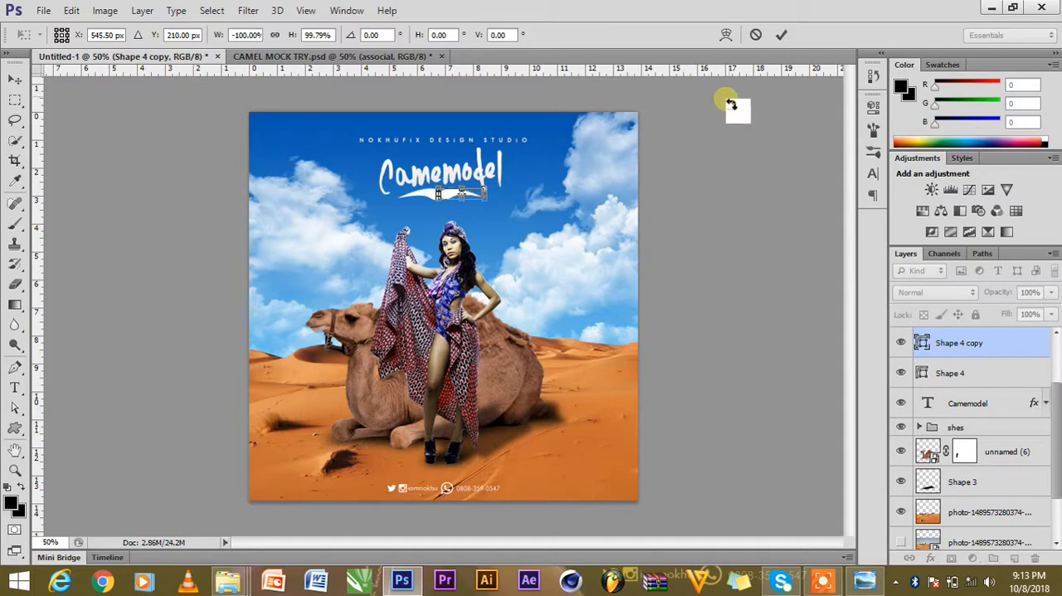
left_click(781, 35)
left_click_drag(435, 200, 490, 197)
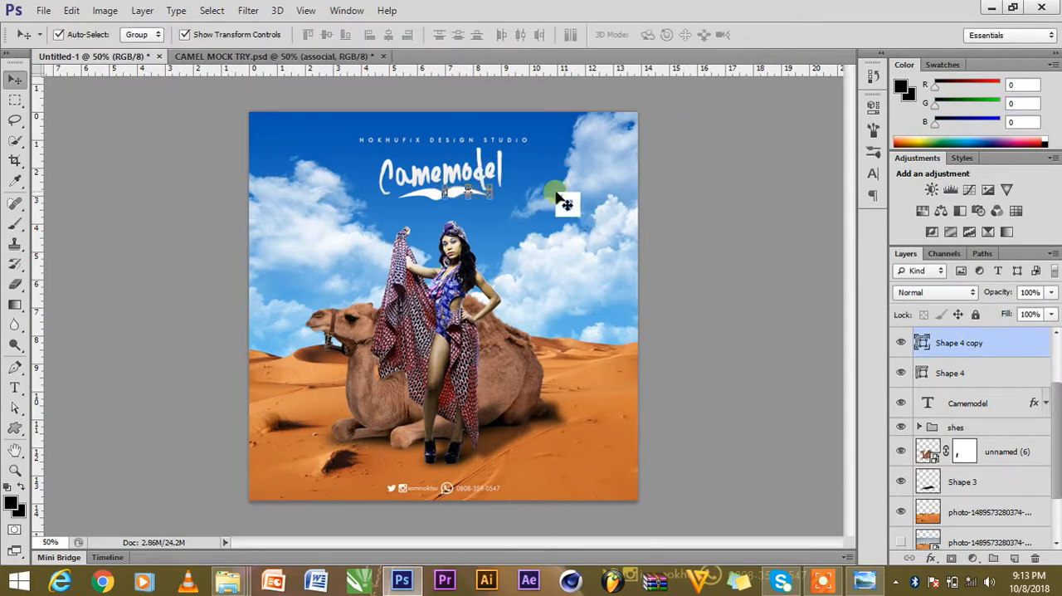
Turn the 2 blue flare layer back on in Untitled-1 and compare the composite with CAMEL MOCK TRY.psd.
left_click(702, 184)
scroll(1008, 415, "up", 2)
left_click_drag(923, 347, 676, 332)
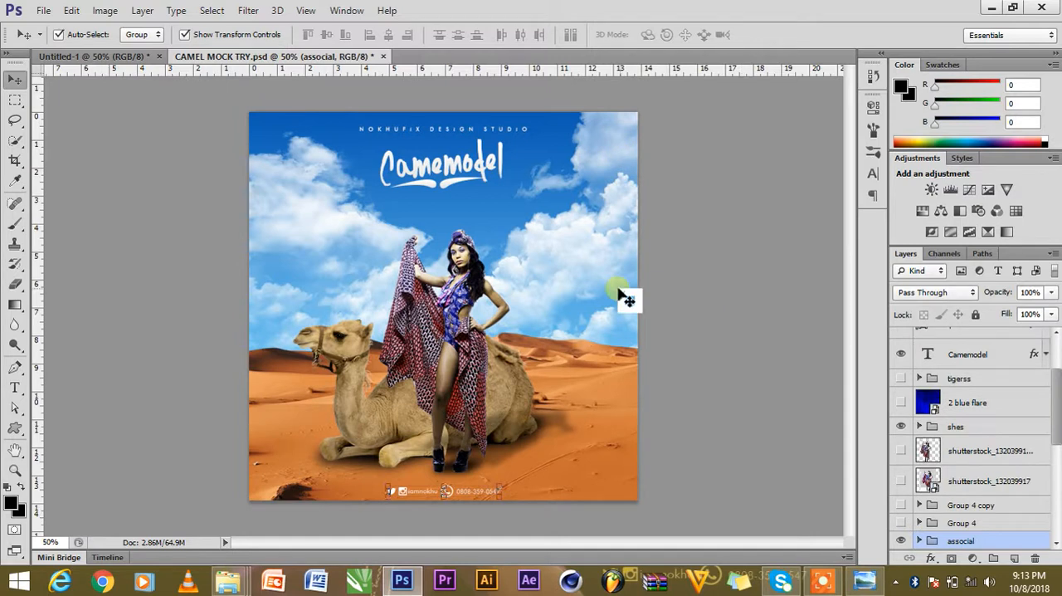
left_click_drag(921, 407, 322, 324)
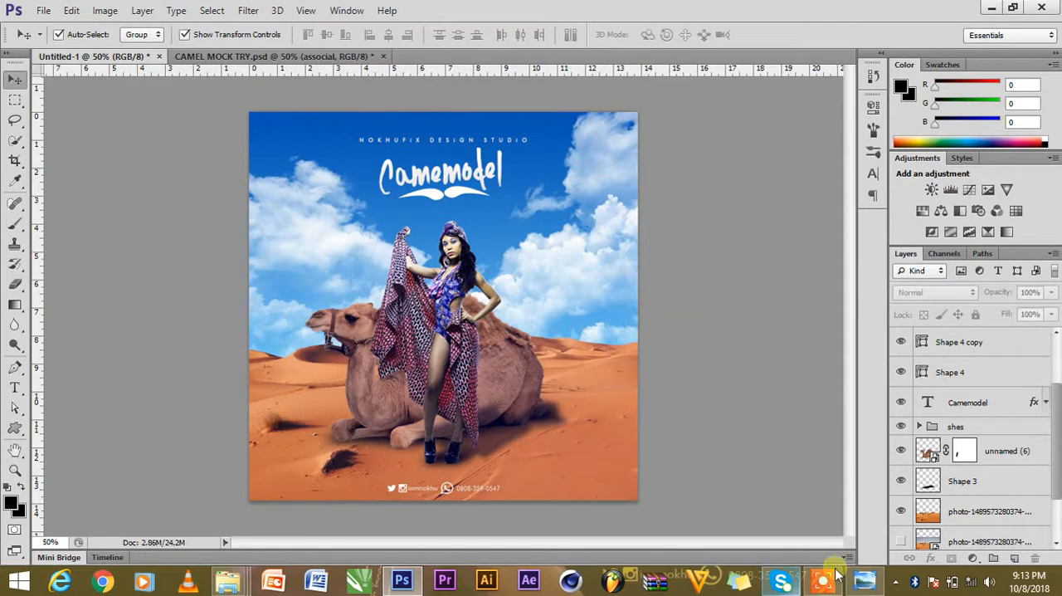